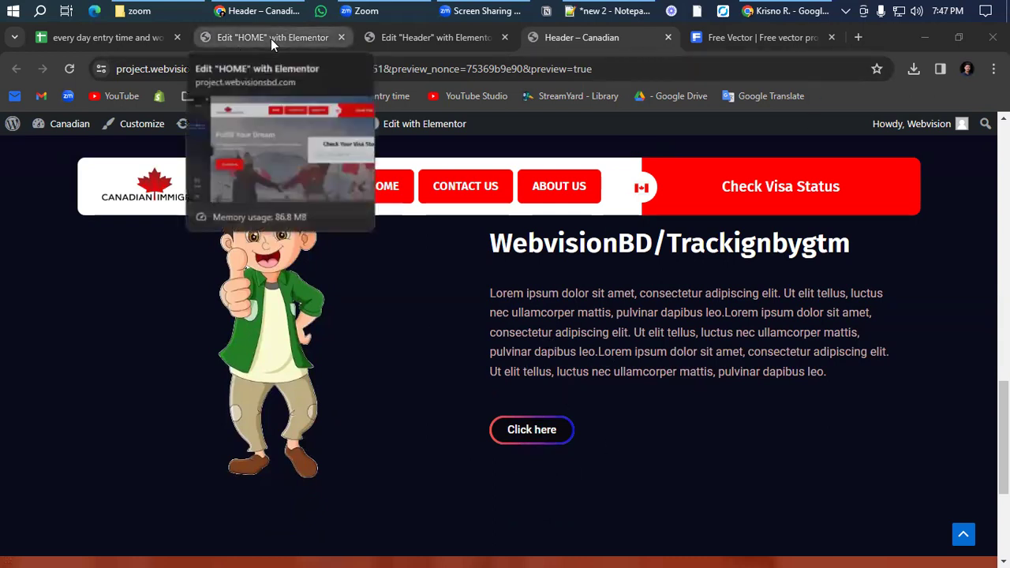
- Switch to the Header page in the Elementor editor and add a new single-column container below the cartoon boy section
left_click(391, 37)
scroll(439, 250, "down", 3)
scroll(513, 285, "up", 3)
scroll(530, 290, "down", 3)
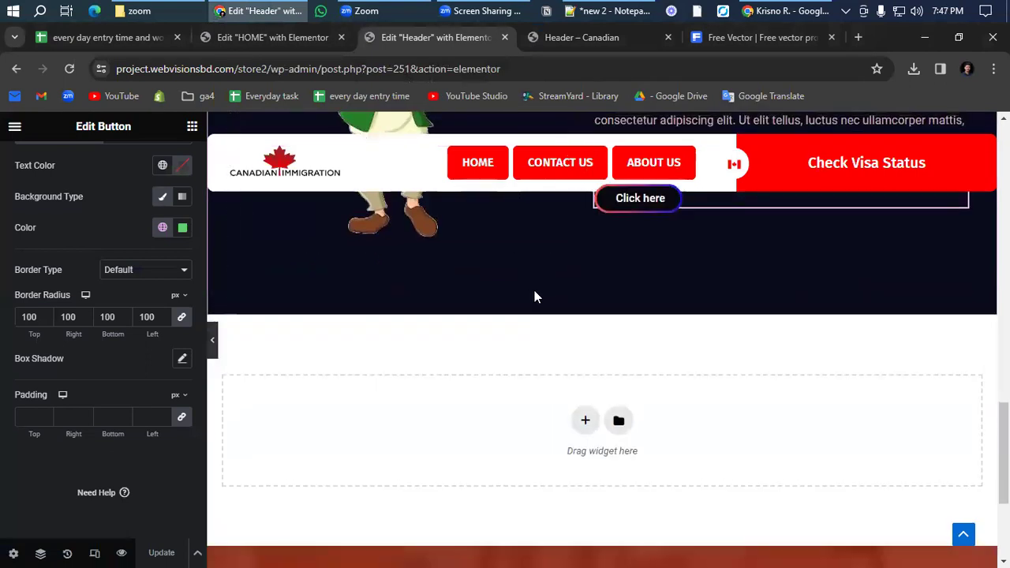
scroll(536, 289, "up", 2)
scroll(538, 290, "down", 2)
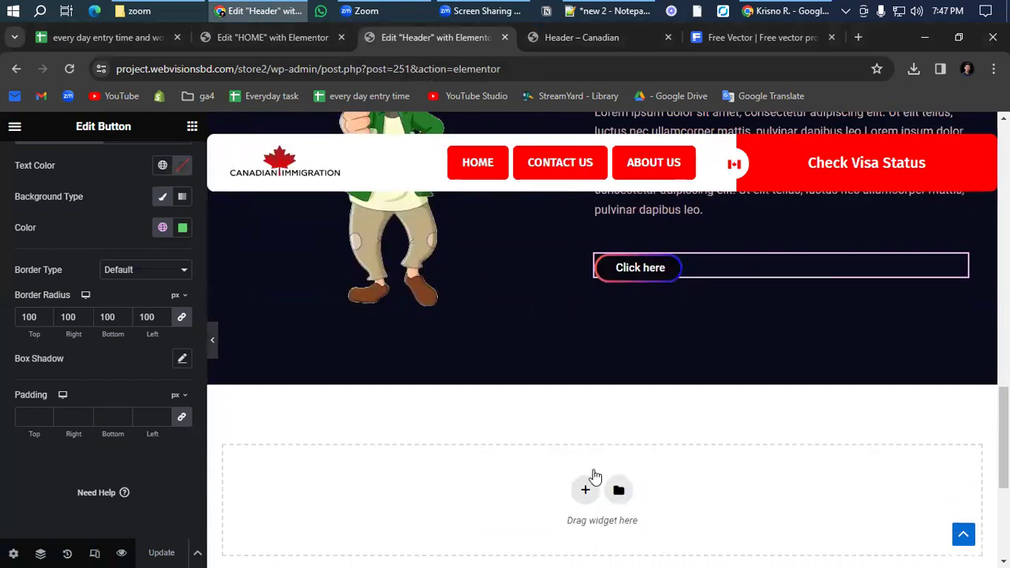
scroll(592, 371, "down", 3)
left_click(588, 270)
left_click(401, 312)
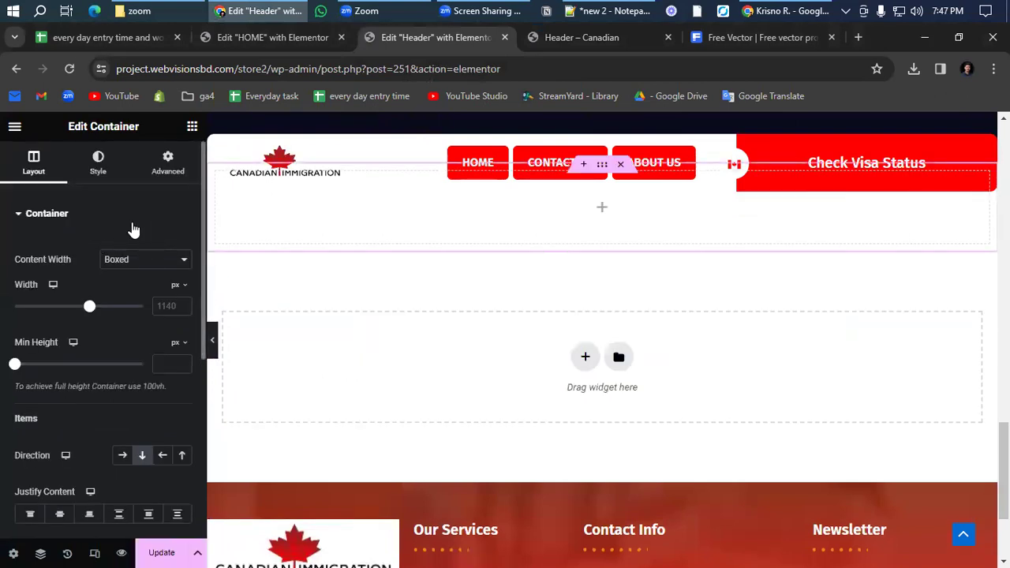
- Set the new container's minimum height to 100 vh
mouse_move(177, 343)
left_click(176, 409)
left_click(161, 363)
type("100")
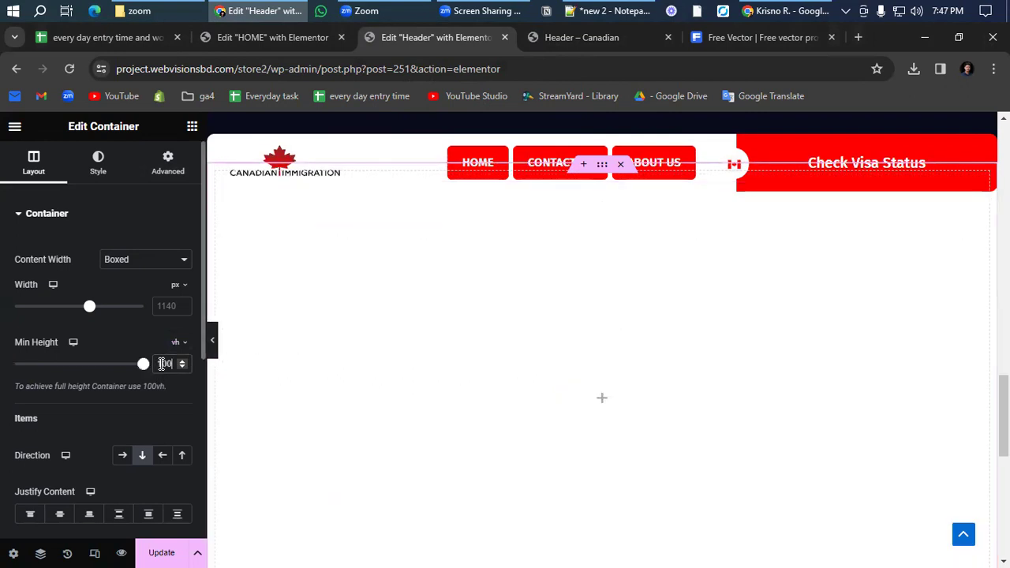
- Give the container a dark navy classic background colour, about #141838
left_click(108, 178)
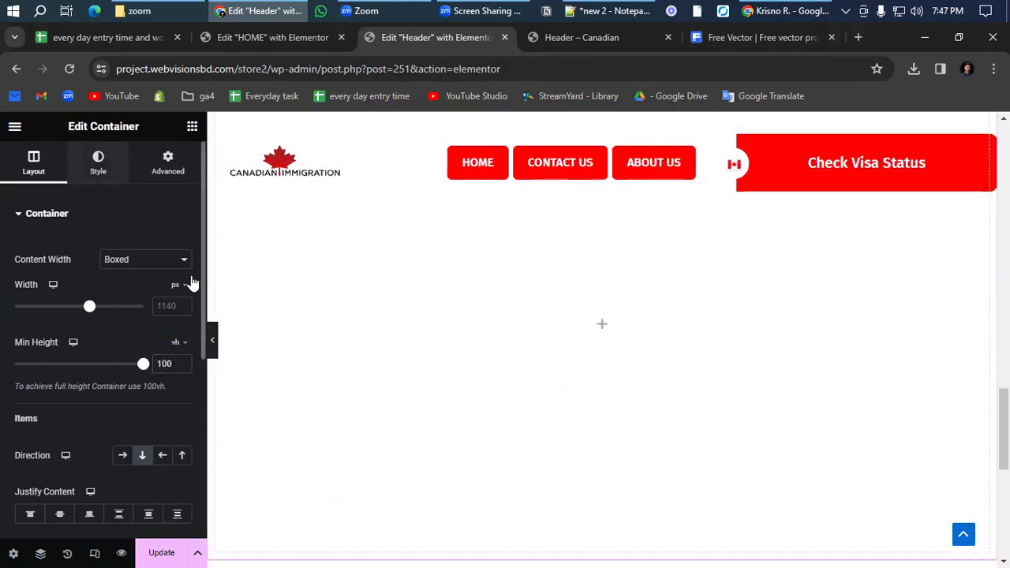
left_click(123, 282)
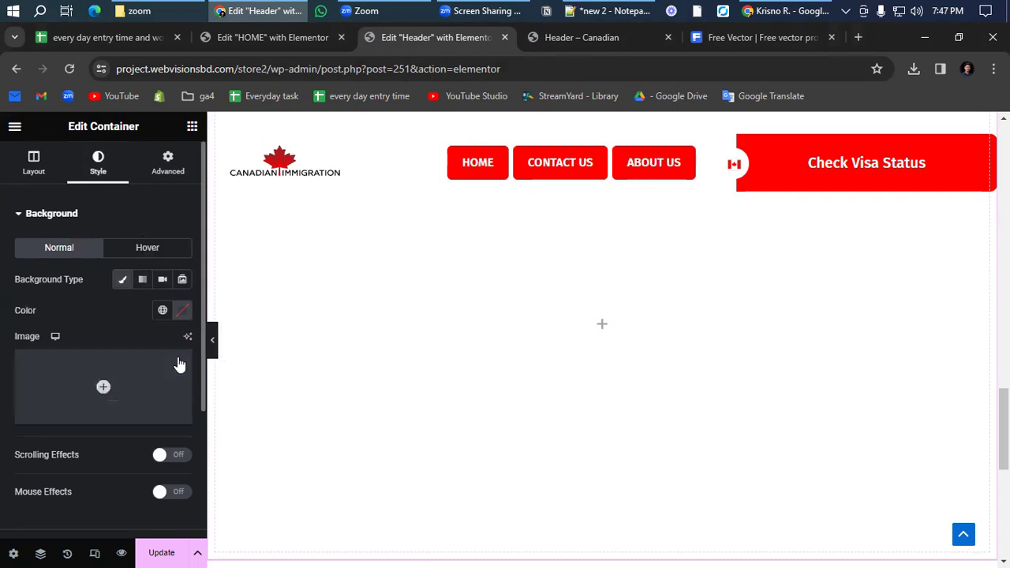
left_click(182, 310)
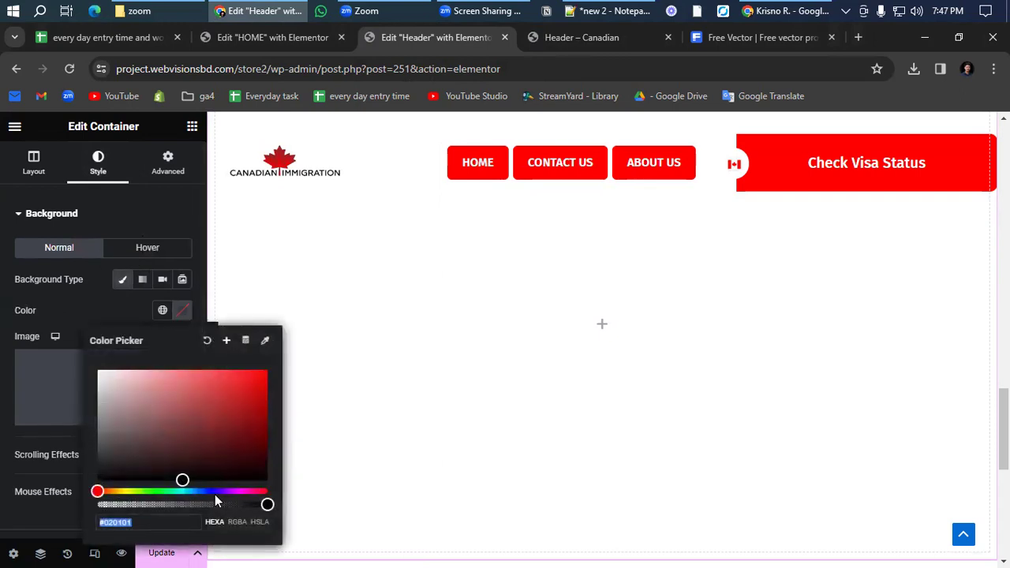
left_click_drag(215, 492, 207, 492)
left_click_drag(269, 408, 204, 457)
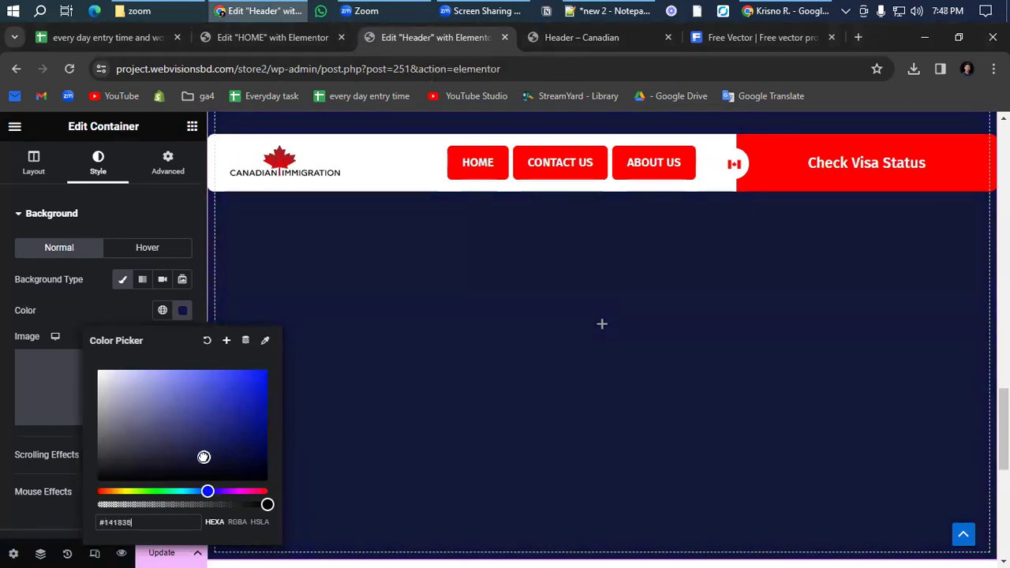
left_click(183, 312)
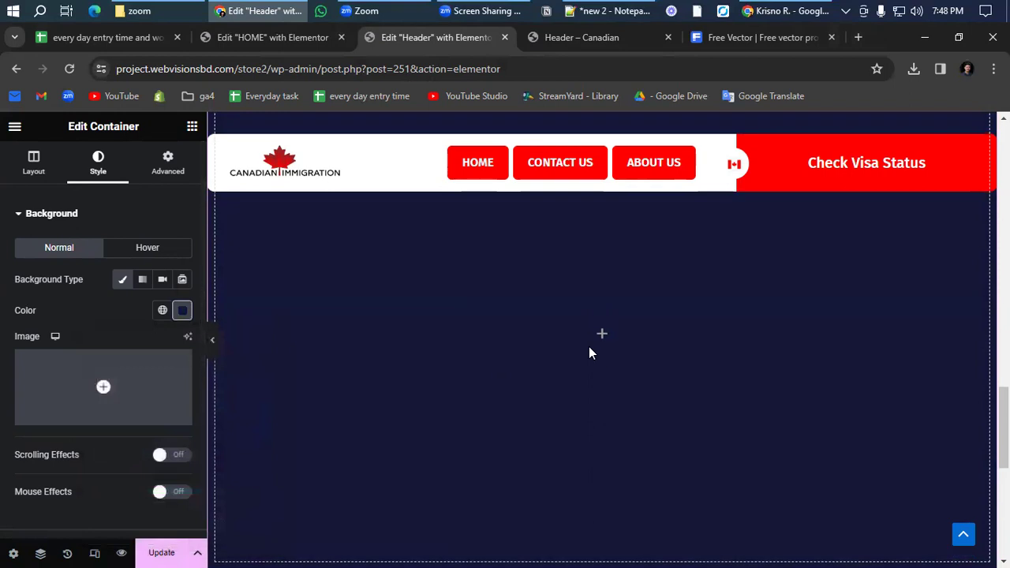
- Place a container inside the navy section and centre the section's content with both Justify Content and Align Items
left_click(601, 328)
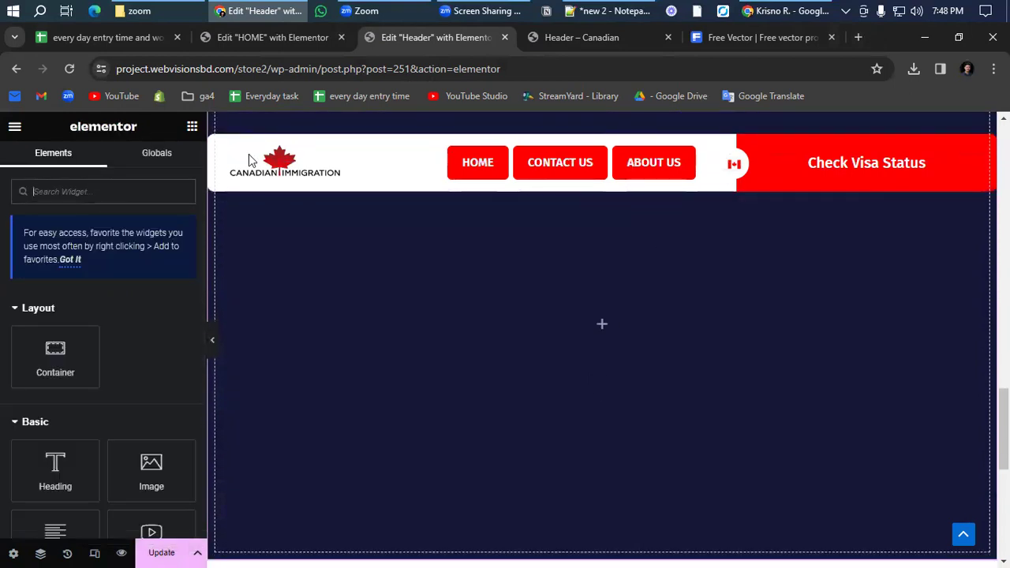
left_click_drag(55, 351, 661, 363)
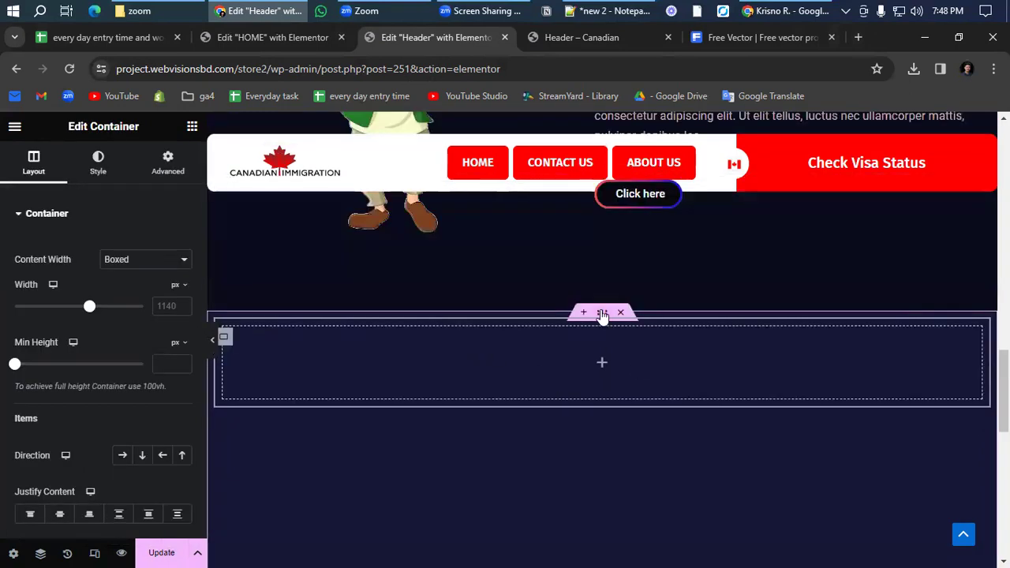
left_click(602, 314)
left_click(29, 170)
left_click(59, 514)
left_click(120, 514)
scroll(164, 479, "down", 1)
left_click(59, 440)
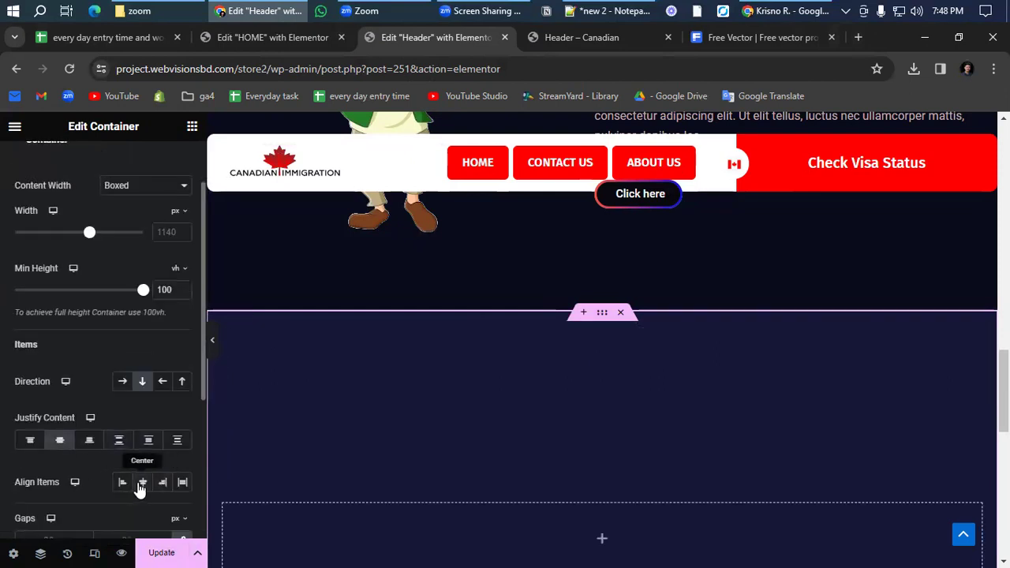
left_click(142, 482)
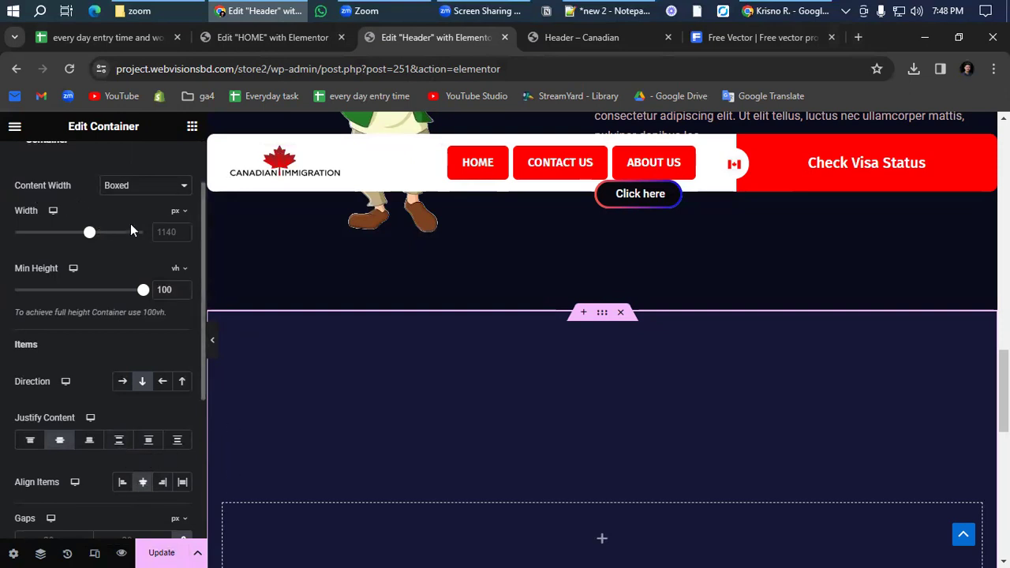
- Set the navy section's direction to row and duplicate its inner container to form two side-by-side columns
scroll(134, 243, "up", 1)
scroll(133, 243, "down", 4)
scroll(88, 287, "up", 3)
left_click(123, 381)
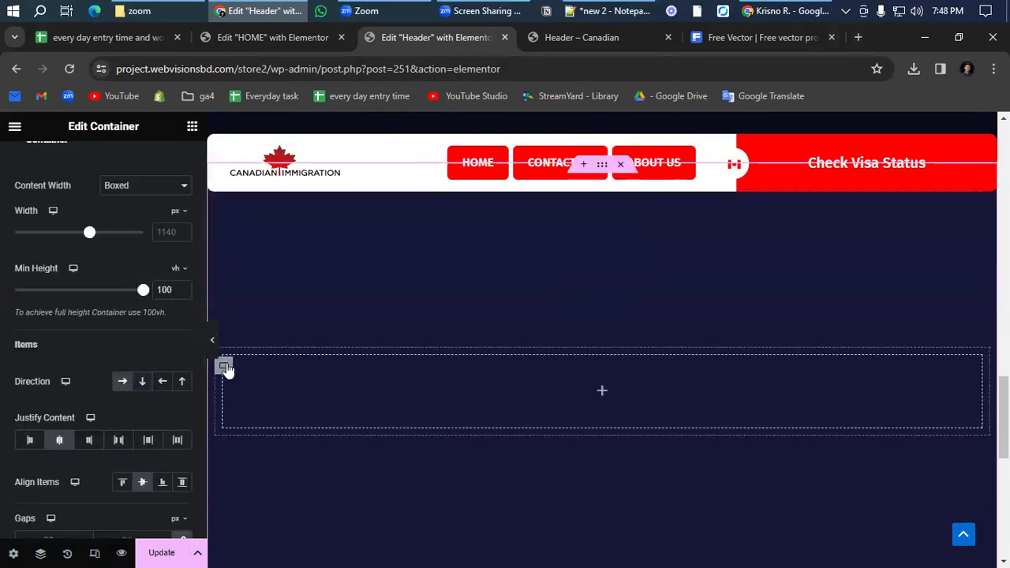
right_click(249, 377)
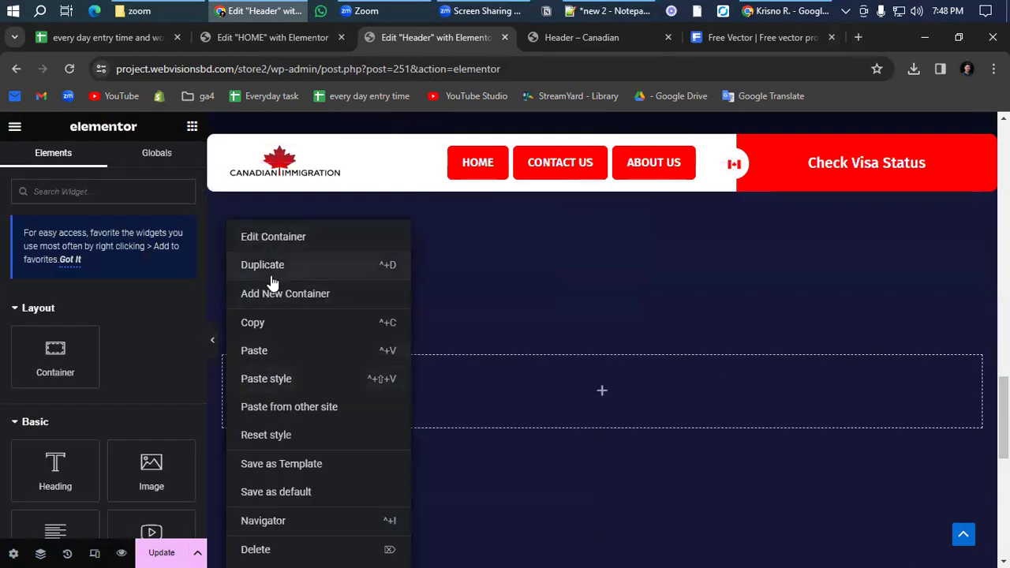
left_click(272, 267)
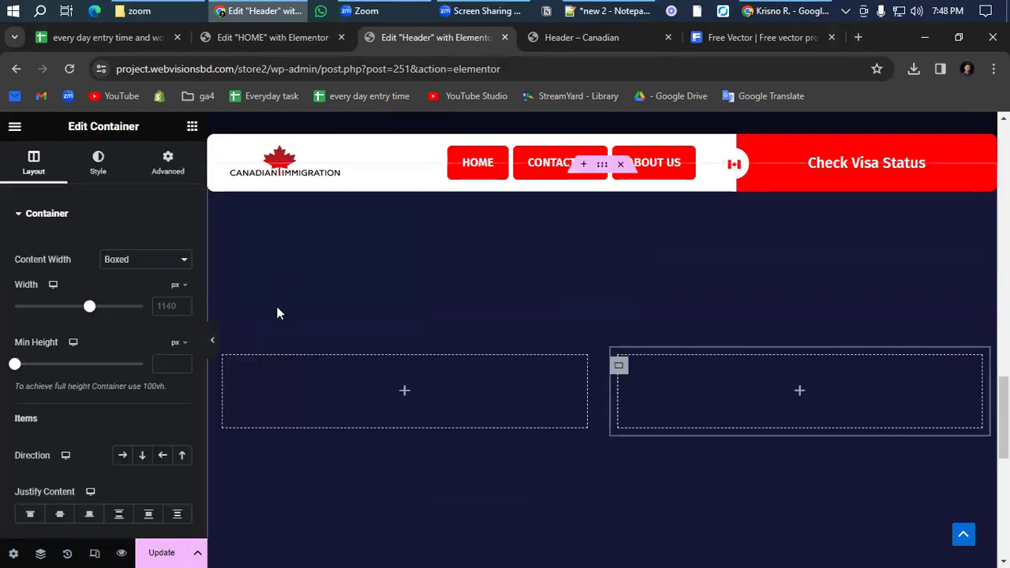
- Add an Image widget to the first column and choose the thumbs-up cartoon boy, Screenshot_1.png, from the media library
left_click(403, 397)
left_click_drag(152, 470, 450, 412)
left_click(128, 308)
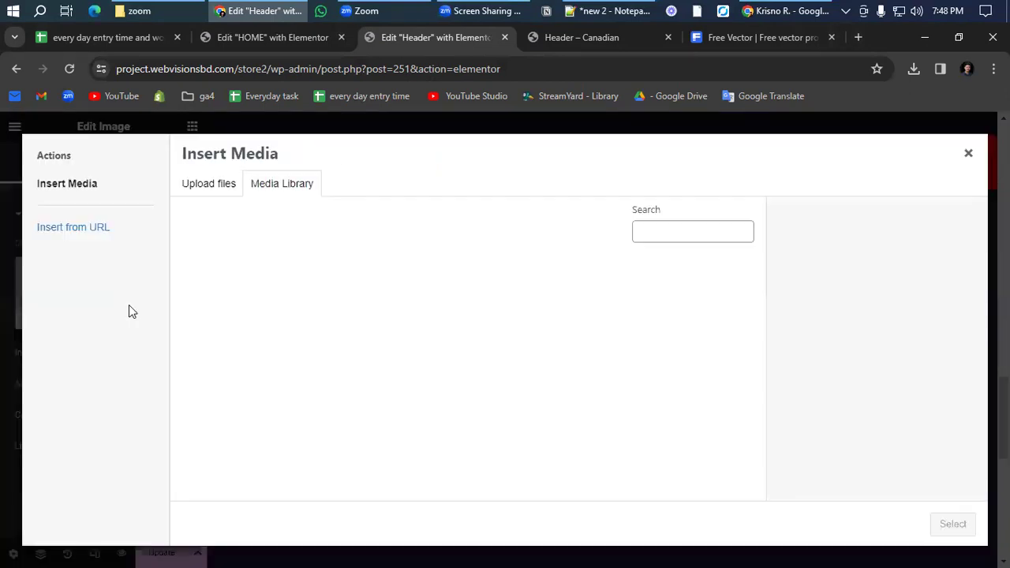
left_click(213, 308)
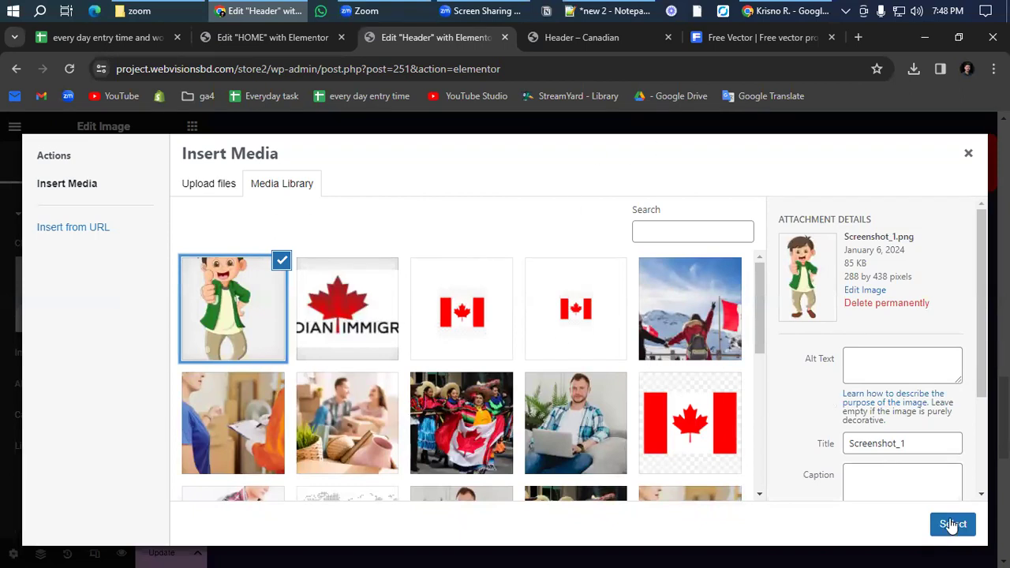
- Switch to the Freepik page and look through the programming concept illustration and its related vectors
key("ctrl+Tab")
key("ctrl+Tab")
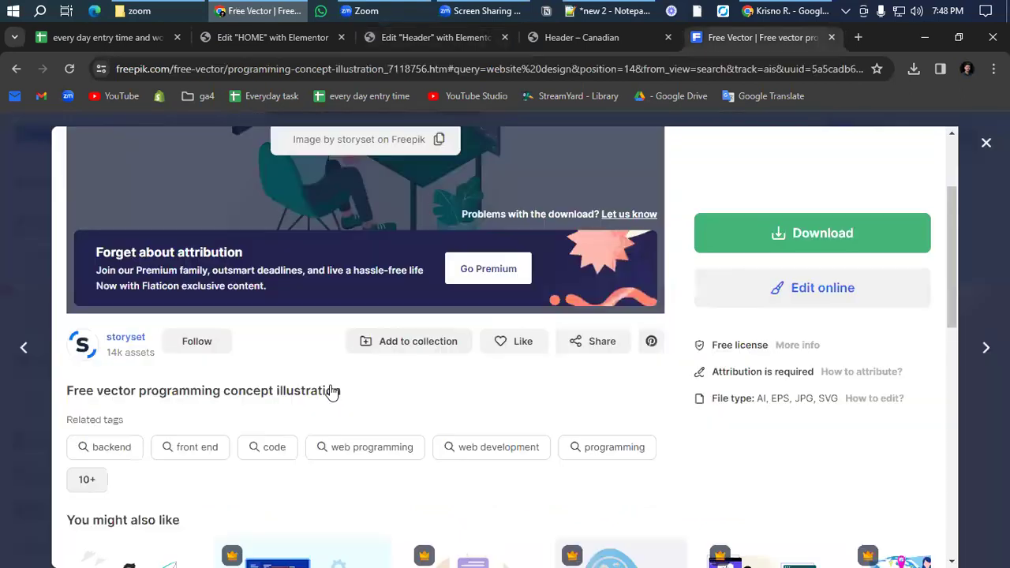
scroll(334, 392, "down", 2)
scroll(334, 393, "up", 4)
scroll(347, 395, "down", 7)
scroll(355, 393, "down", 1)
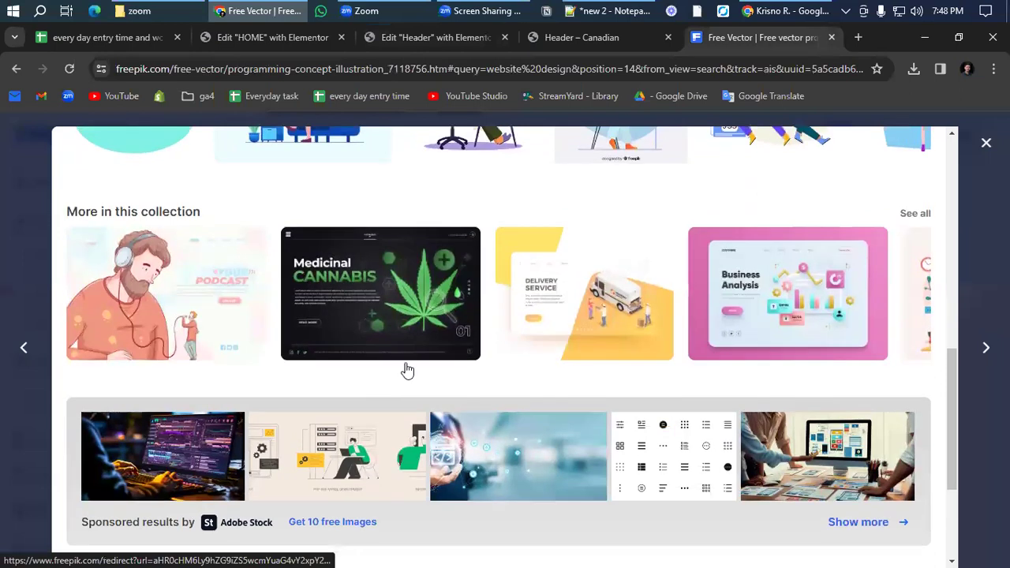
scroll(408, 368, "up", 2)
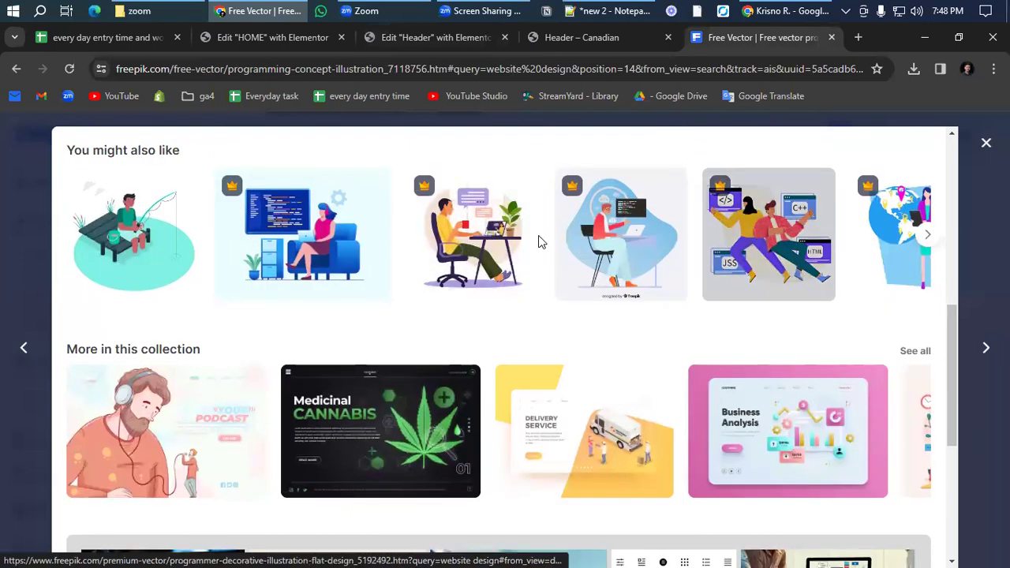
scroll(401, 269, "up", 4)
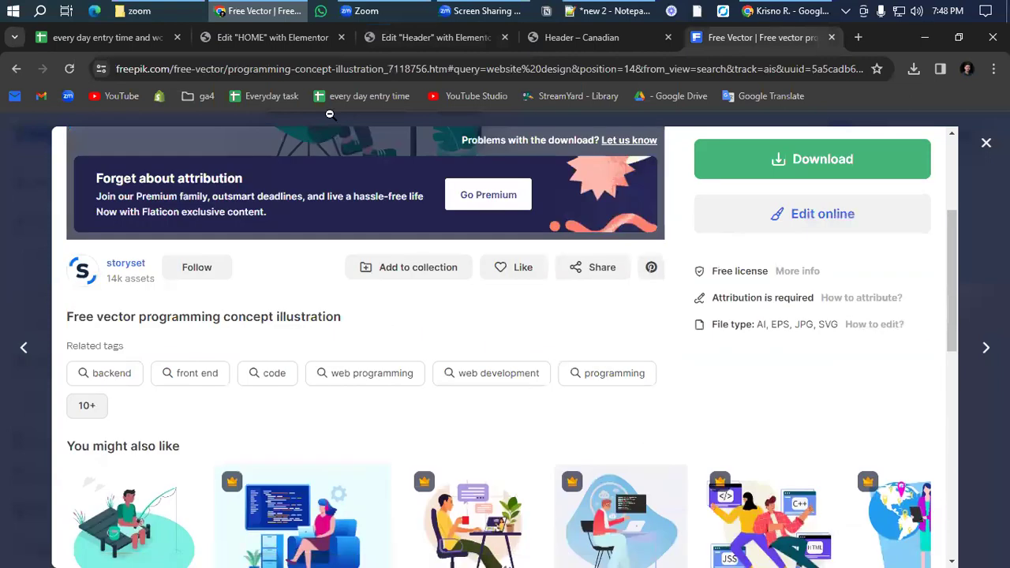
- Return to the Header editor and add a Heading widget to the empty second column with the title "WebvisionBD/Trackignbygtm"
left_click(404, 39)
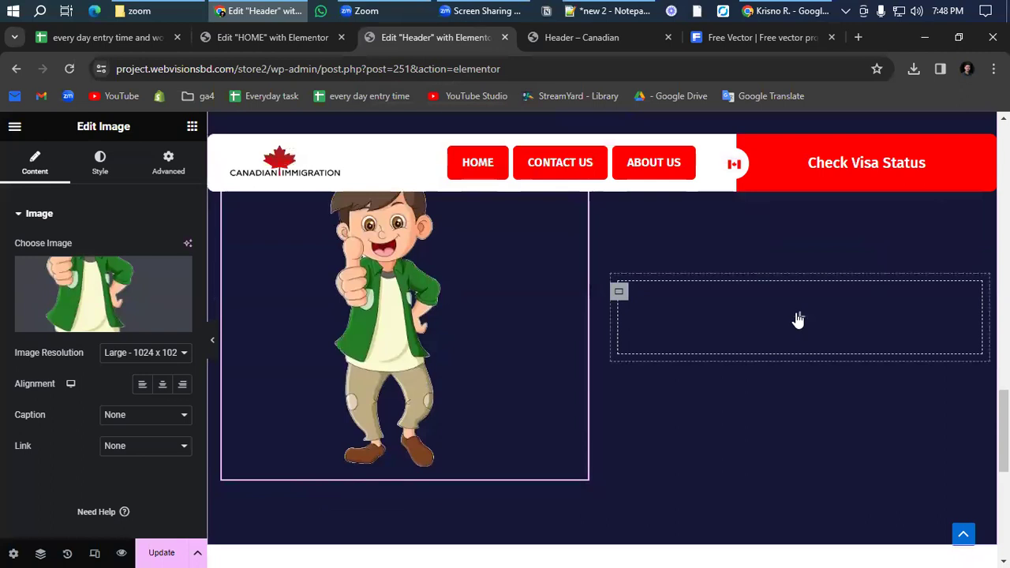
left_click(799, 316)
left_click_drag(66, 399, 805, 312)
left_click_drag(140, 269, 11, 252)
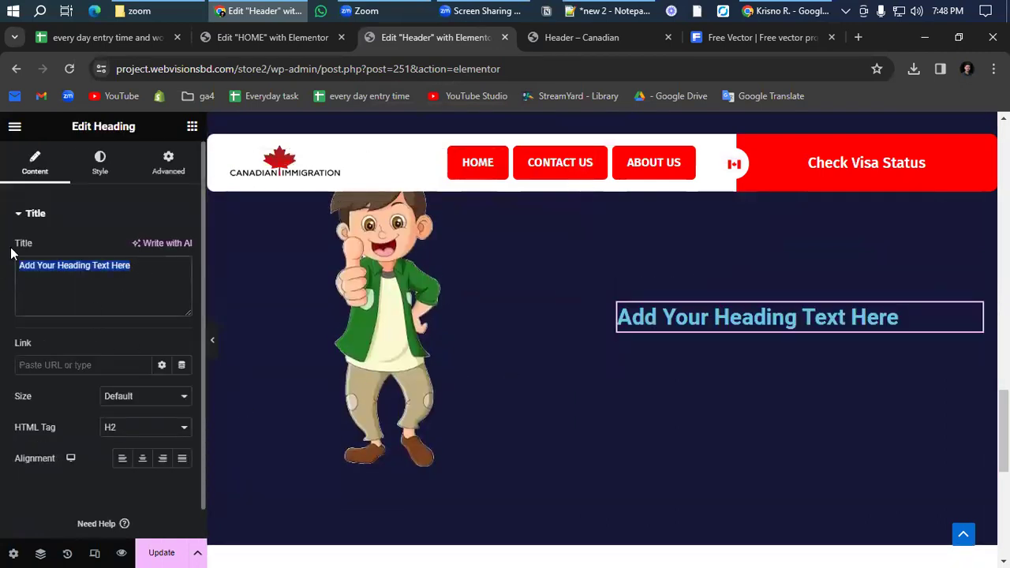
type("WebvisionBD")
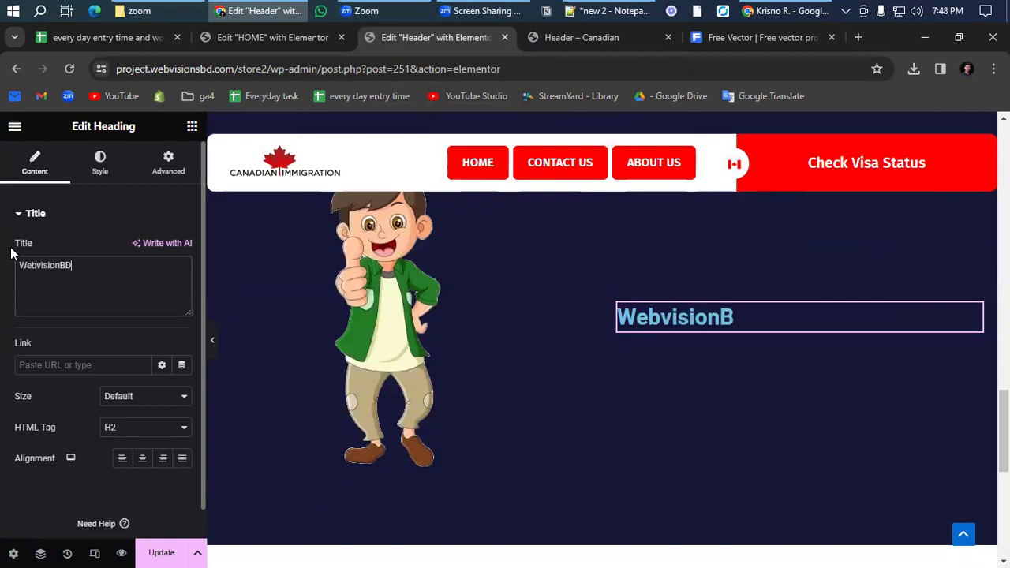
type("/Tra")
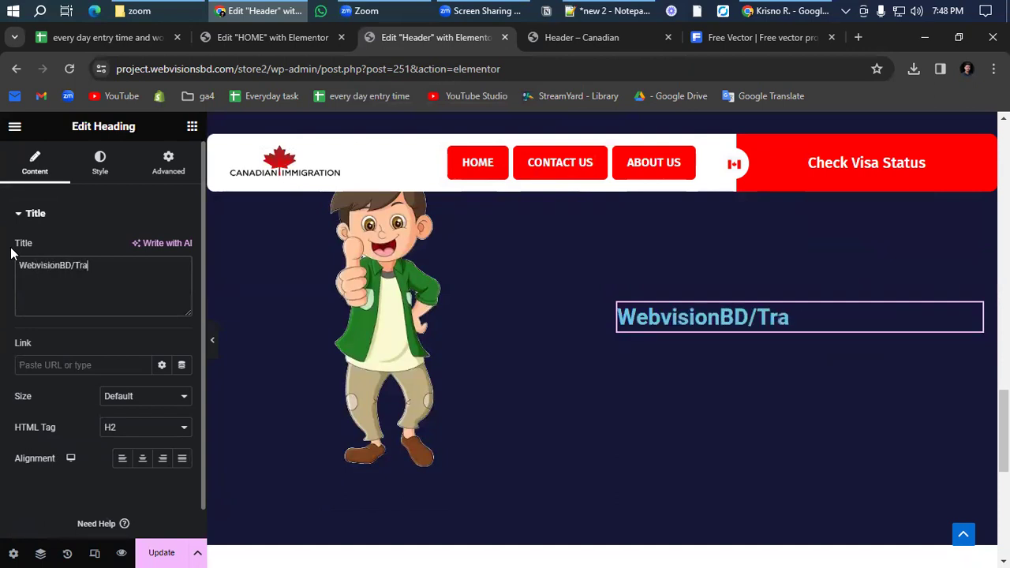
type("ckign")
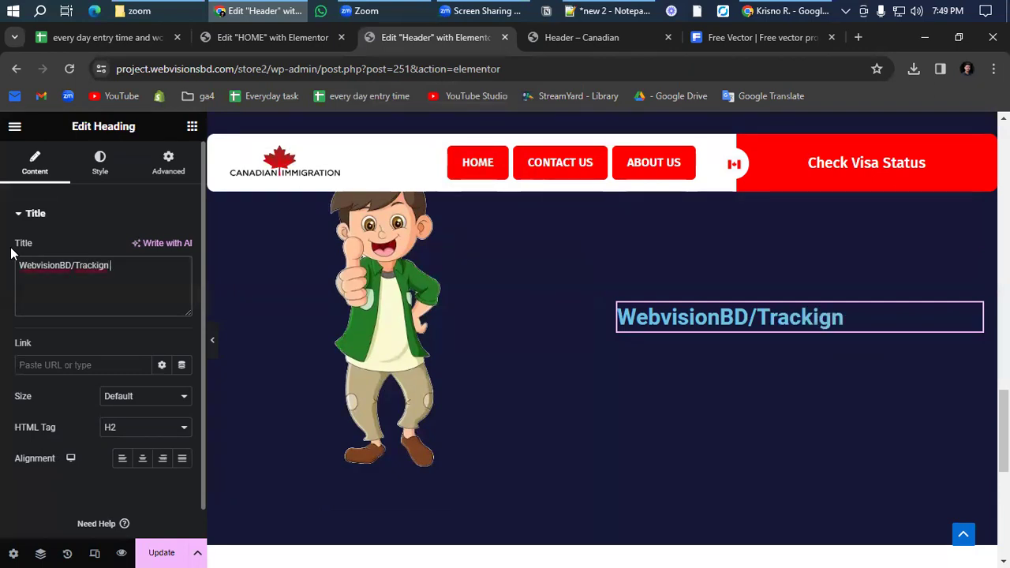
type("bygtm")
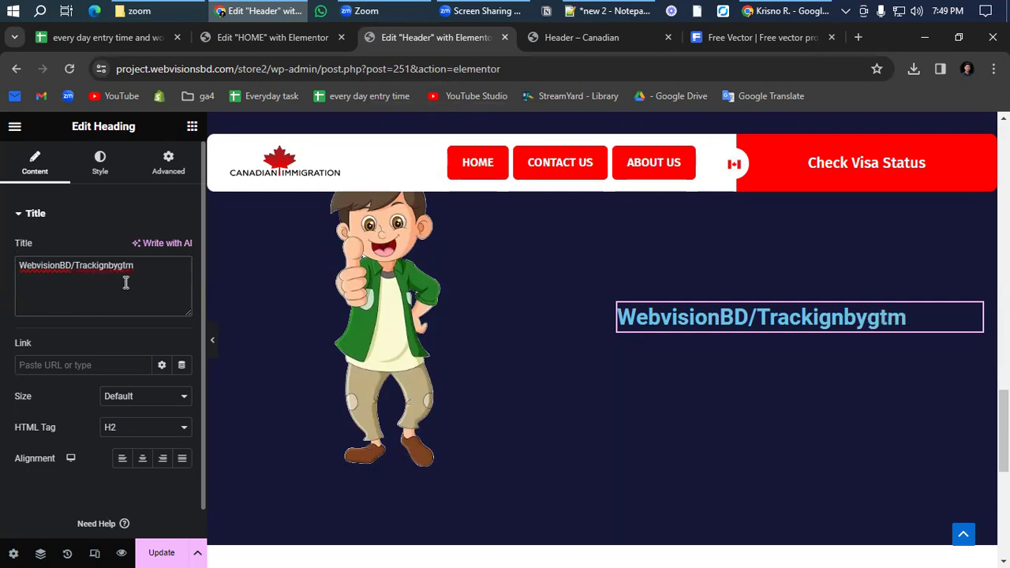
- Change the heading's text colour to white
left_click(170, 178)
left_click(99, 162)
left_click(182, 248)
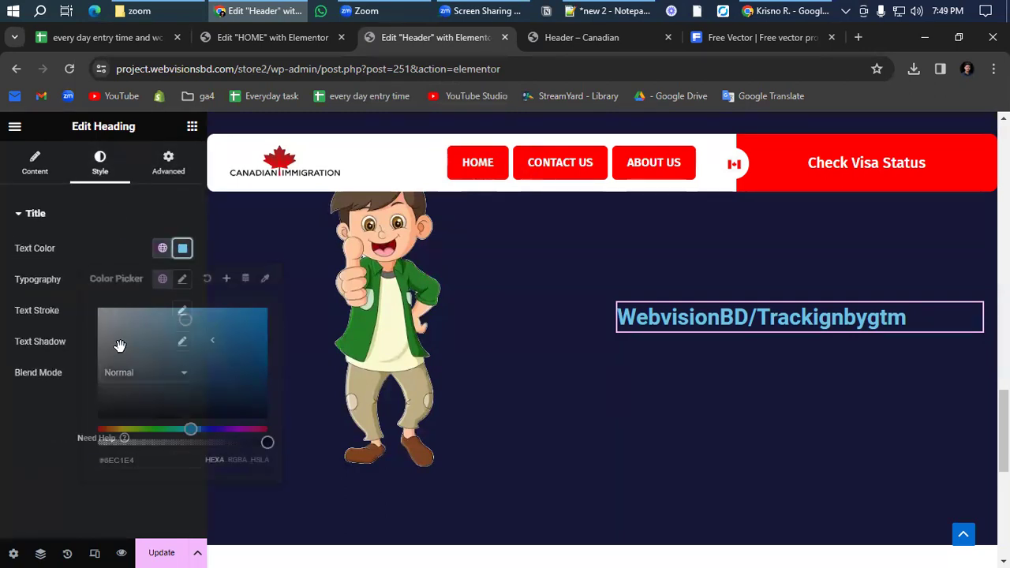
left_click(93, 303)
left_click(183, 248)
- Set the heading's typography to the Fira Sans family at 37 px so the title fits on one line
left_click(182, 279)
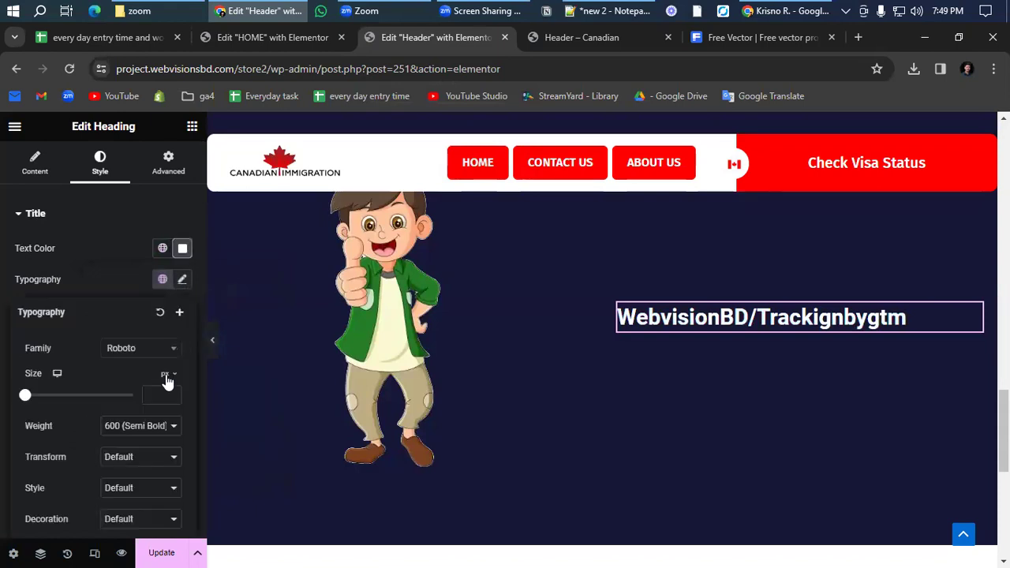
left_click(153, 349)
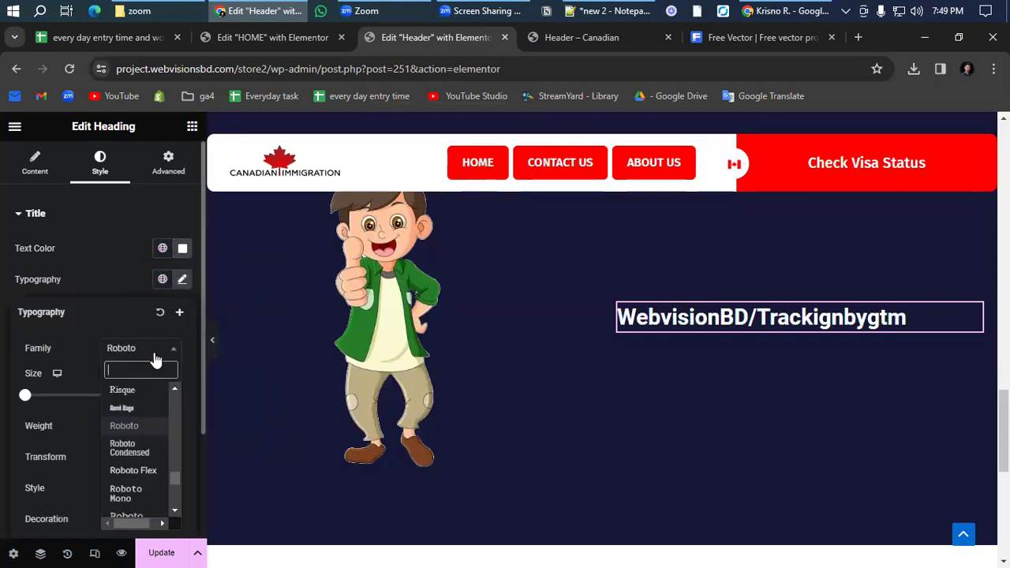
type("fira")
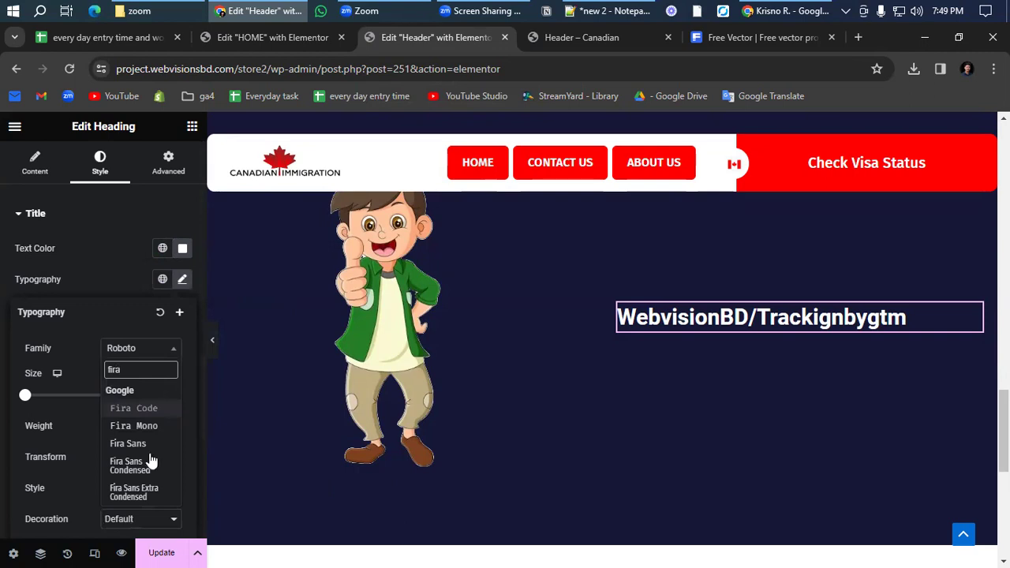
left_click(127, 444)
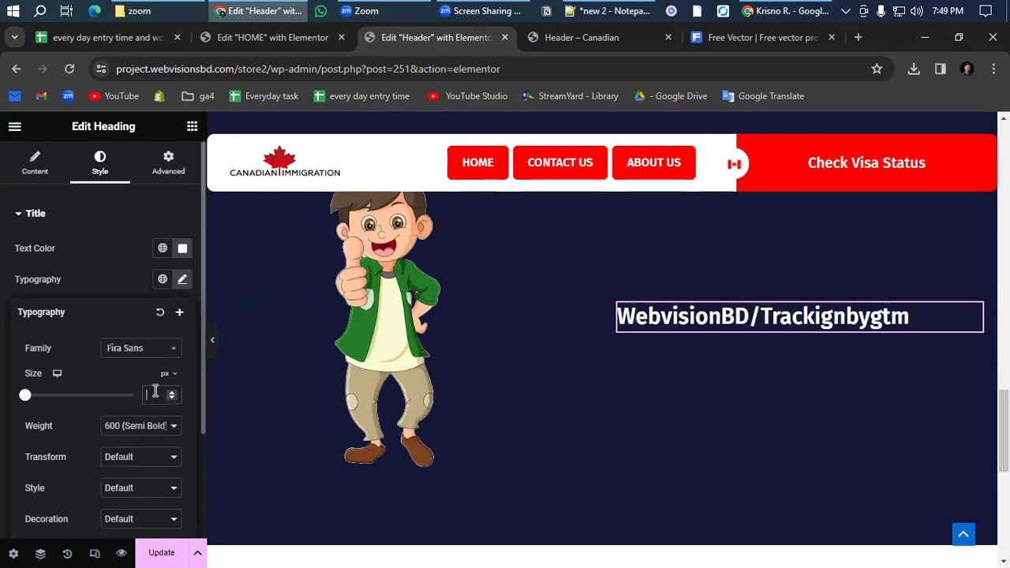
left_click(156, 392)
type("40")
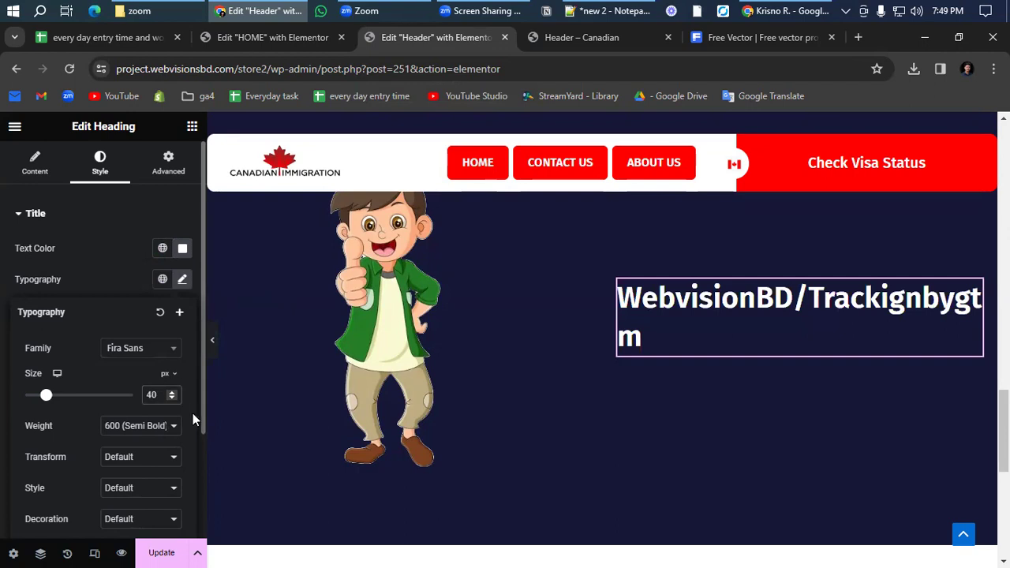
left_click(171, 398)
left_click(171, 398)
left_click(171, 398)
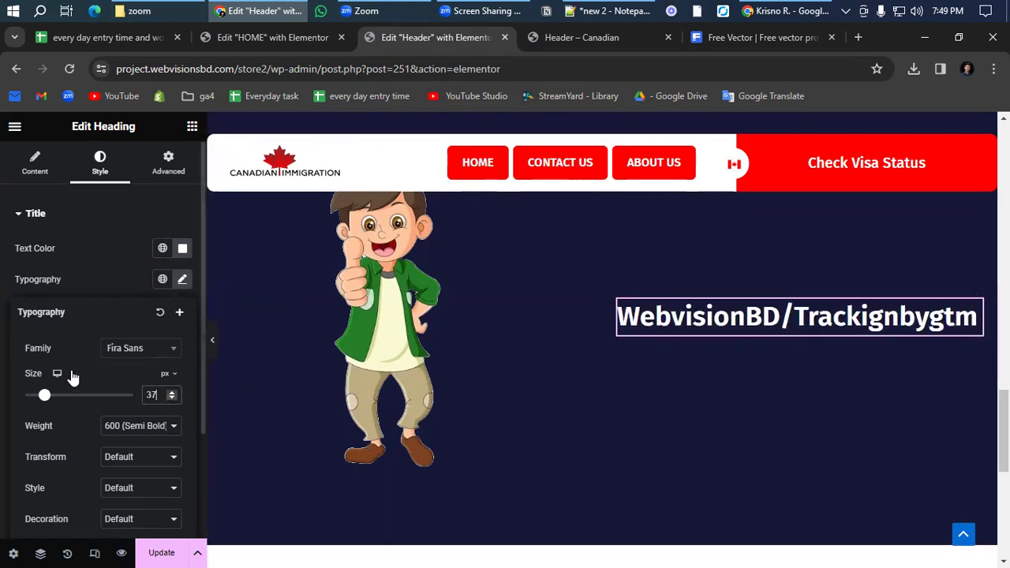
- Try the 900 (Black) font weight on the heading, then settle on 700 (Bold)
left_click(143, 430)
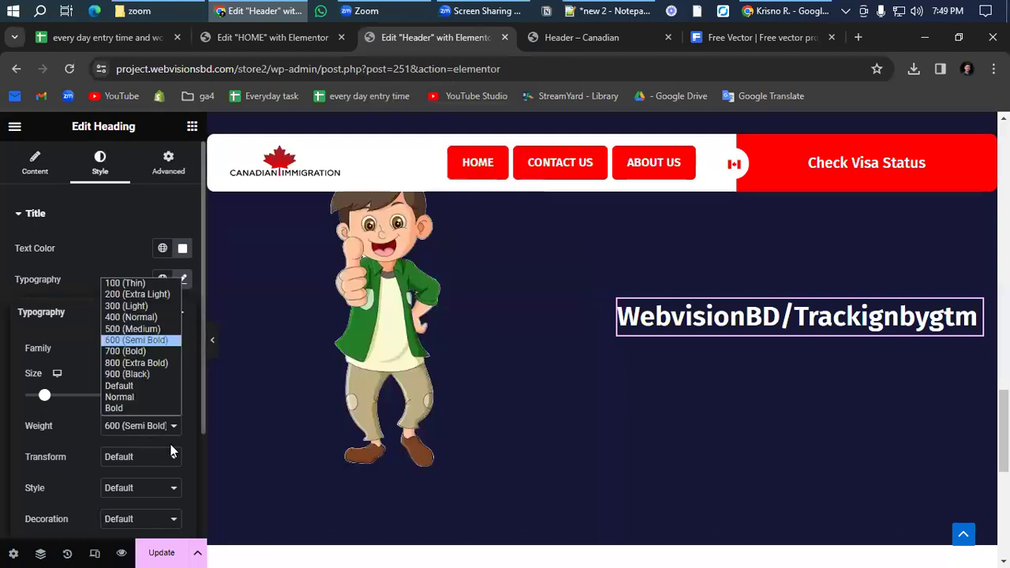
left_click(116, 376)
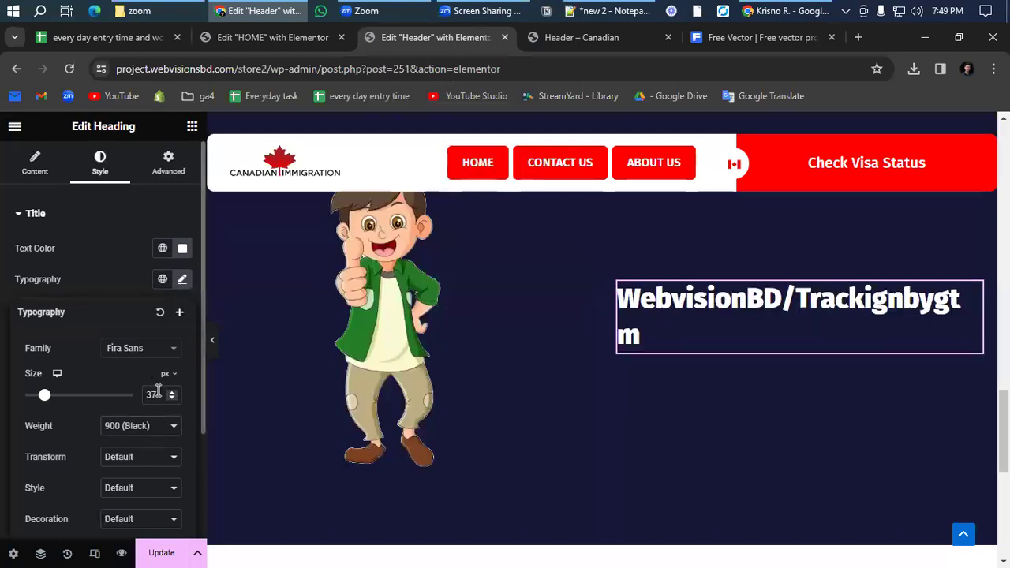
left_click(138, 429)
left_click(118, 353)
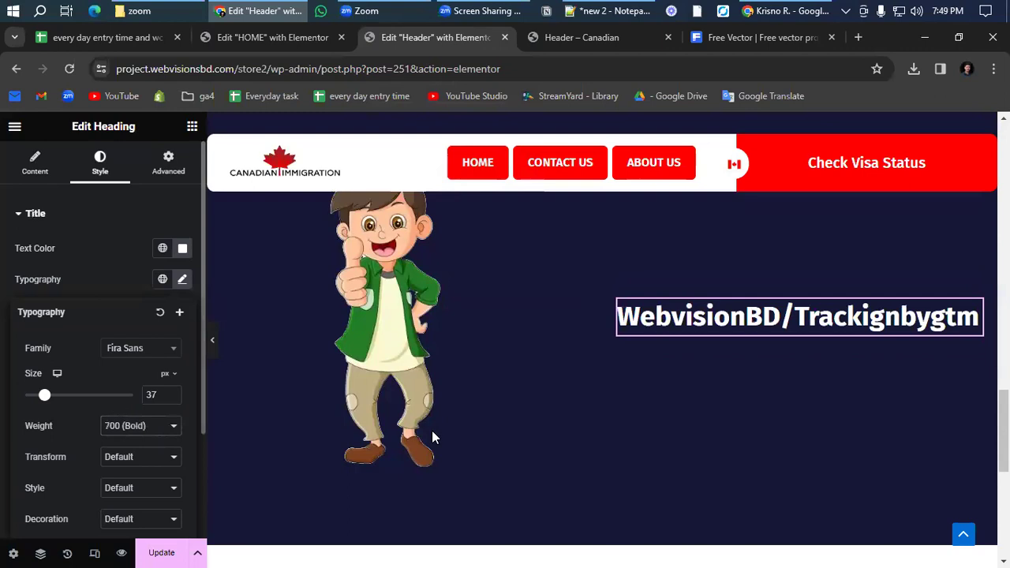
- Set the heading's line height to 70 px
scroll(134, 444, "down", 1)
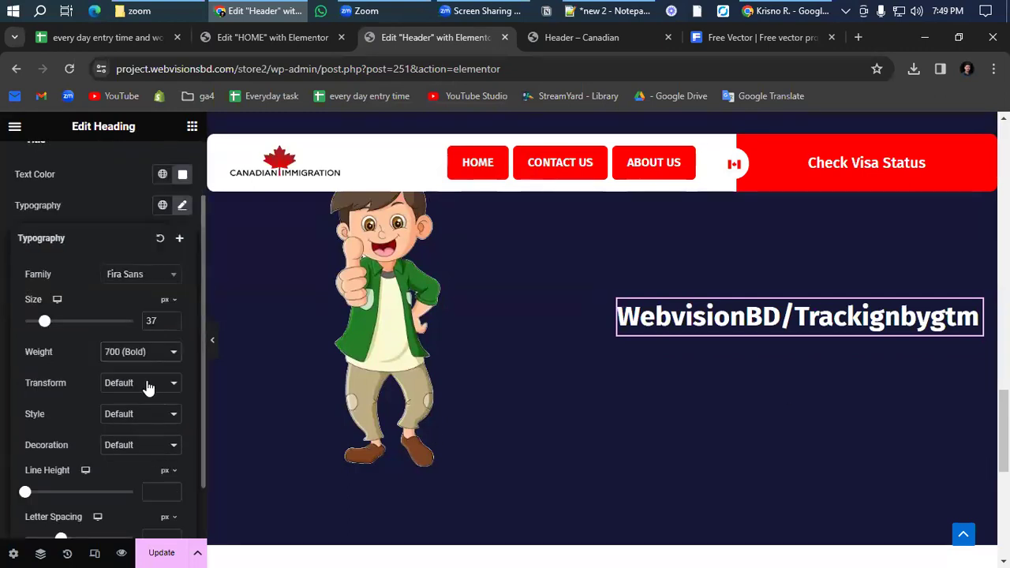
scroll(154, 439, "down", 1)
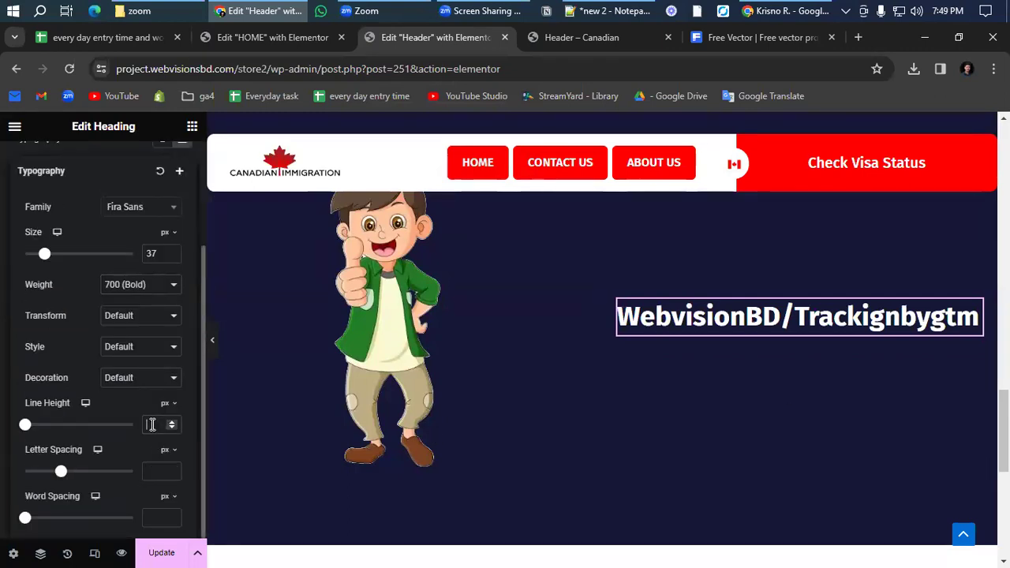
scroll(153, 425, "up", 3)
type("0")
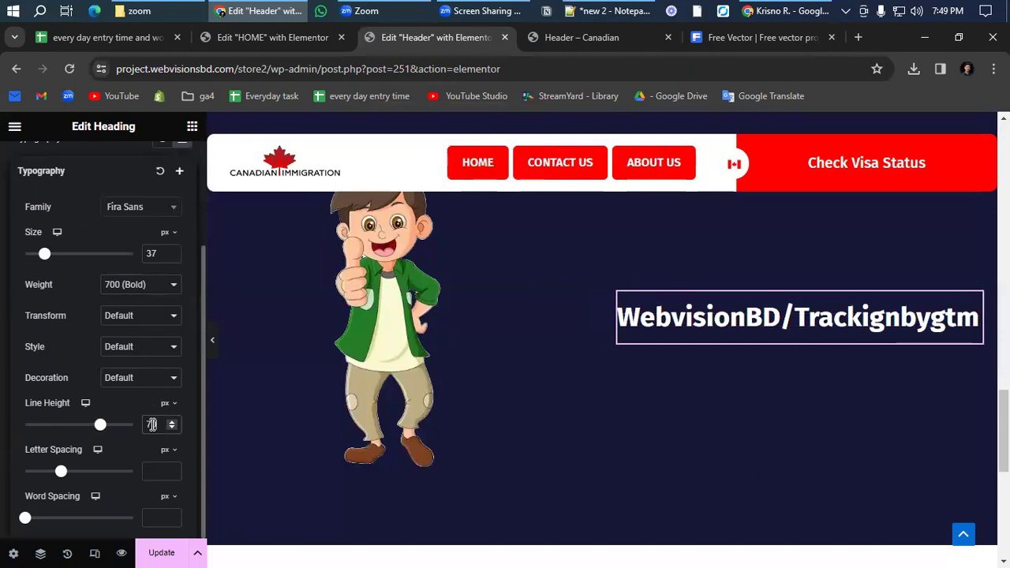
scroll(162, 161, "up", 2)
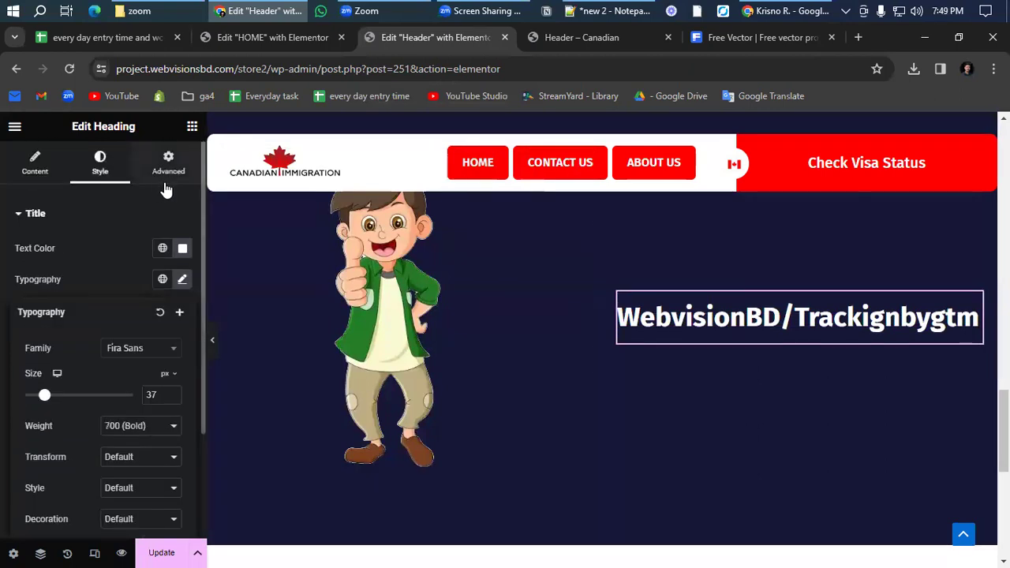
- Add a Text Editor widget directly below the heading in the second column and check the layout across the full page width
left_click(192, 126)
scroll(72, 439, "down", 1)
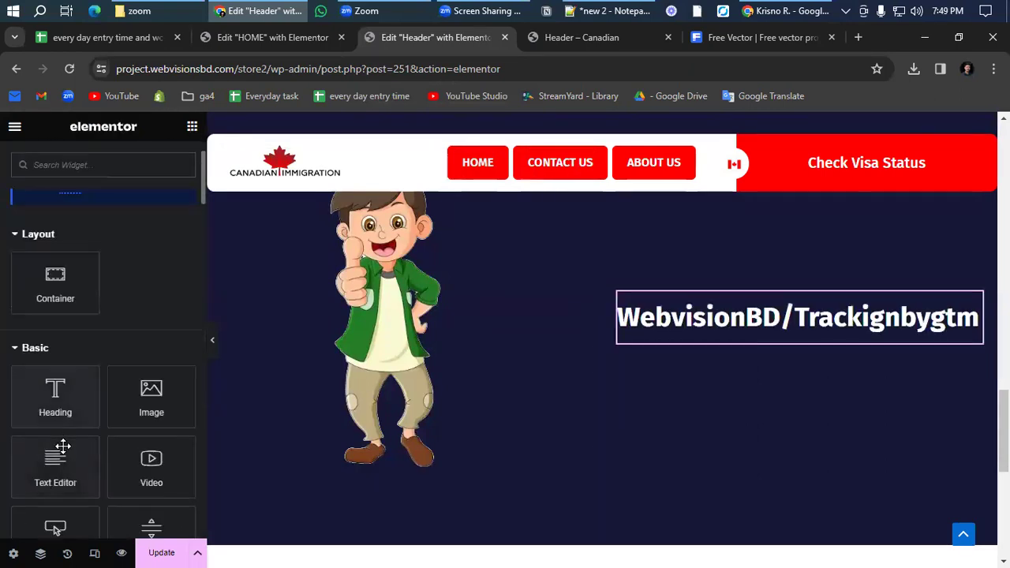
left_click_drag(45, 477, 708, 339)
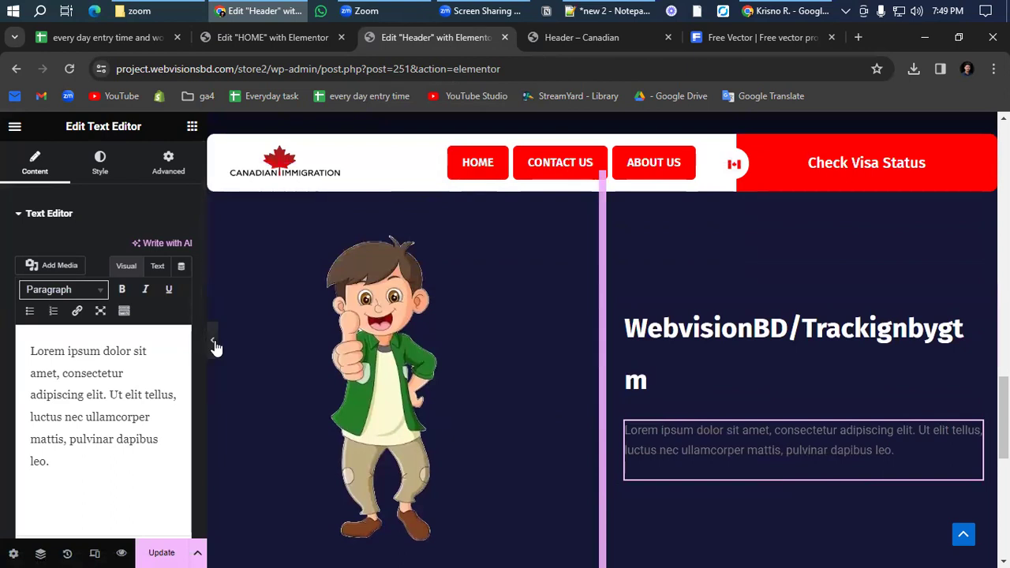
left_click(212, 340)
scroll(738, 397, "down", 2)
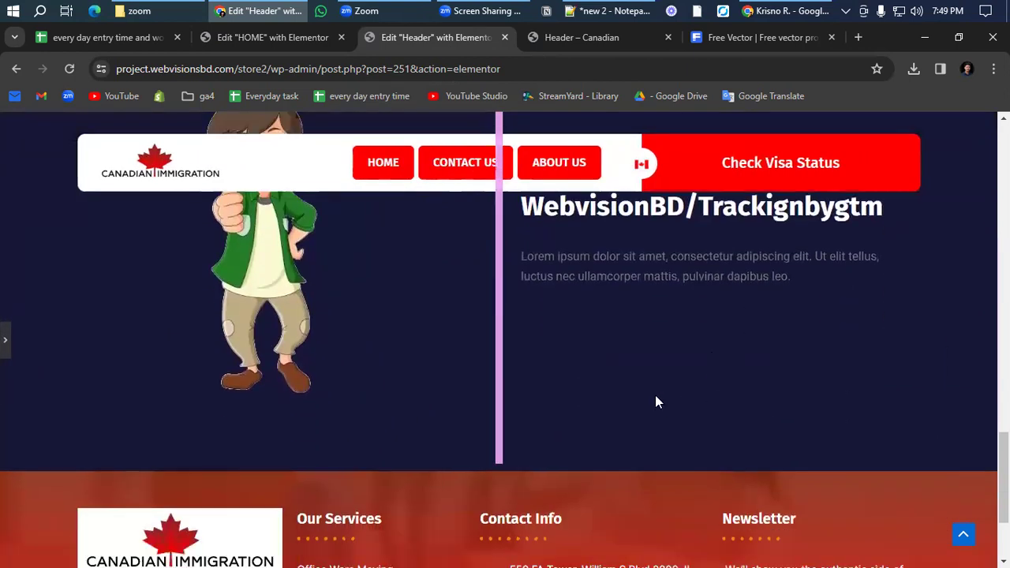
scroll(141, 379, "up", 4)
left_click(4, 344)
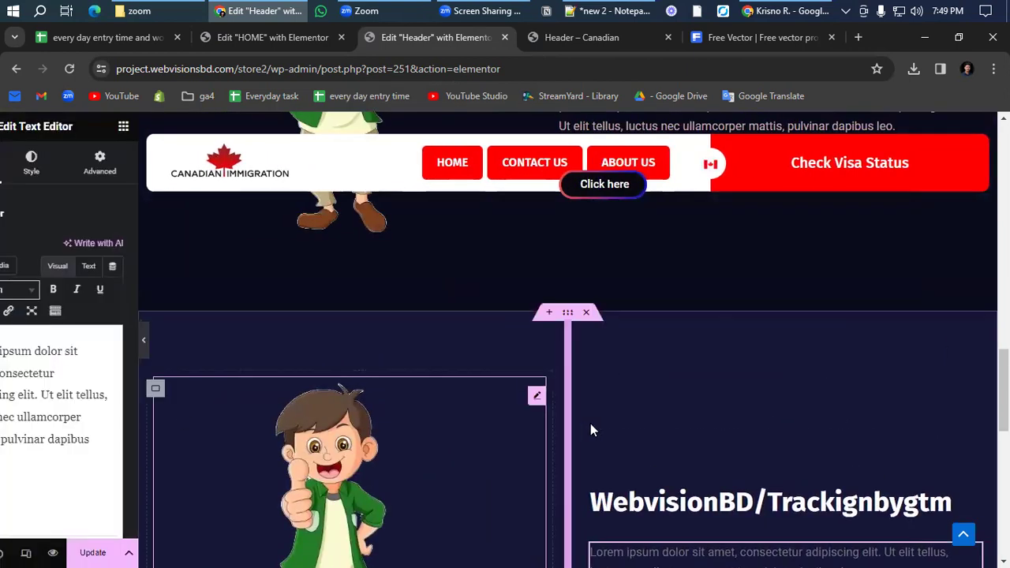
scroll(614, 300, "up", 2)
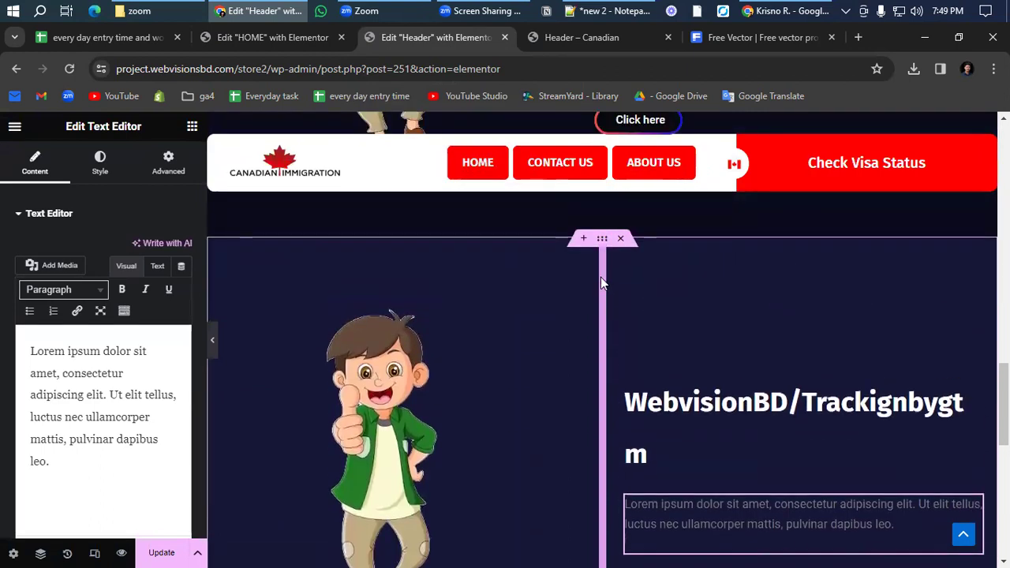
scroll(615, 407, "down", 2)
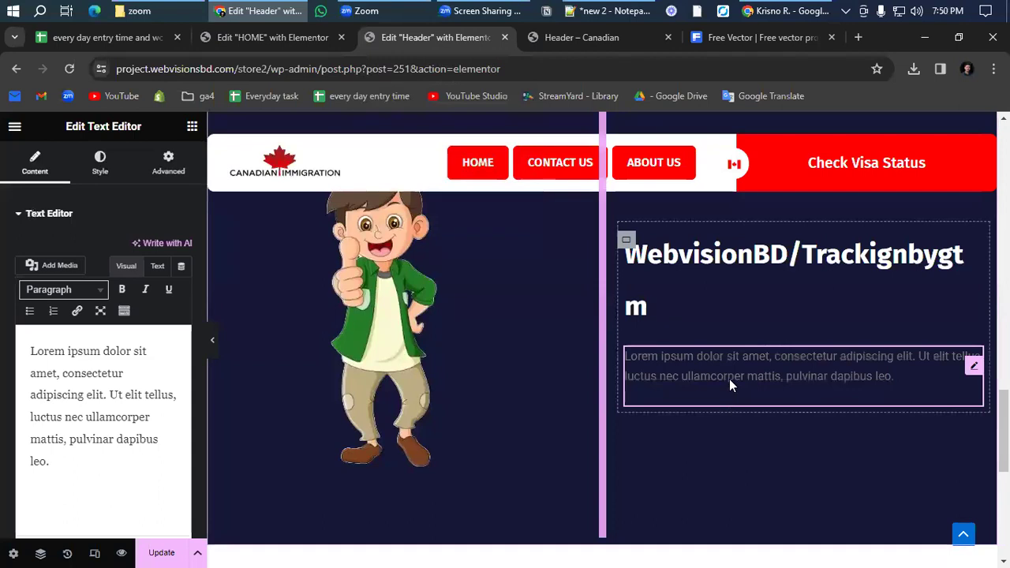
- Copy the Lorem ipsum placeholder sentences and paste them three more times at the end of the paragraph
left_click_drag(49, 457, 7, 355)
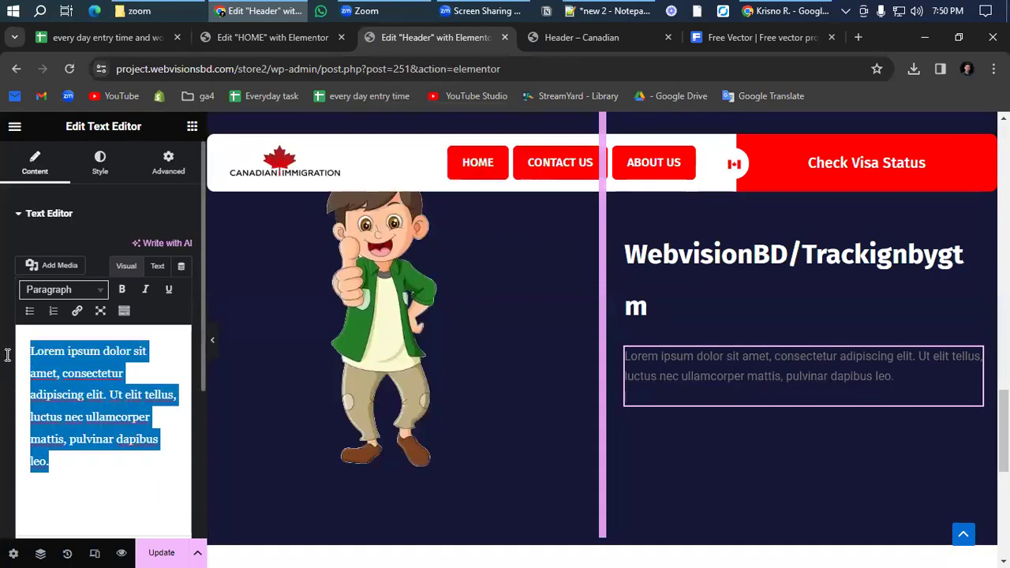
left_click(87, 444)
key("ctrl+v")
key("ctrl+v")
key("ctrl+v")
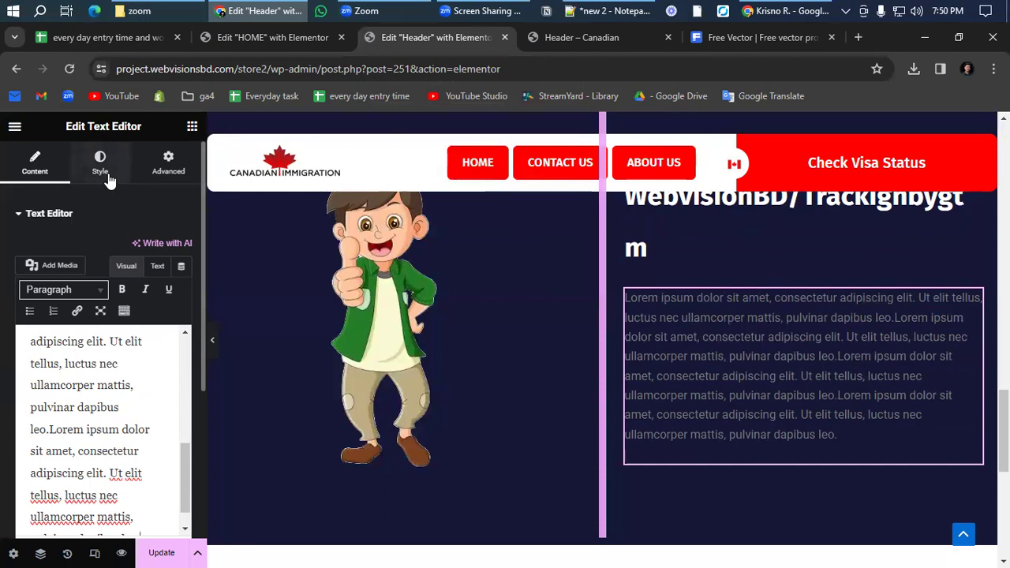
- Change the Lorem ipsum paragraph's text colour to a light grey
left_click(107, 176)
left_click(183, 280)
left_click(104, 363)
left_click(106, 362)
left_click(119, 286)
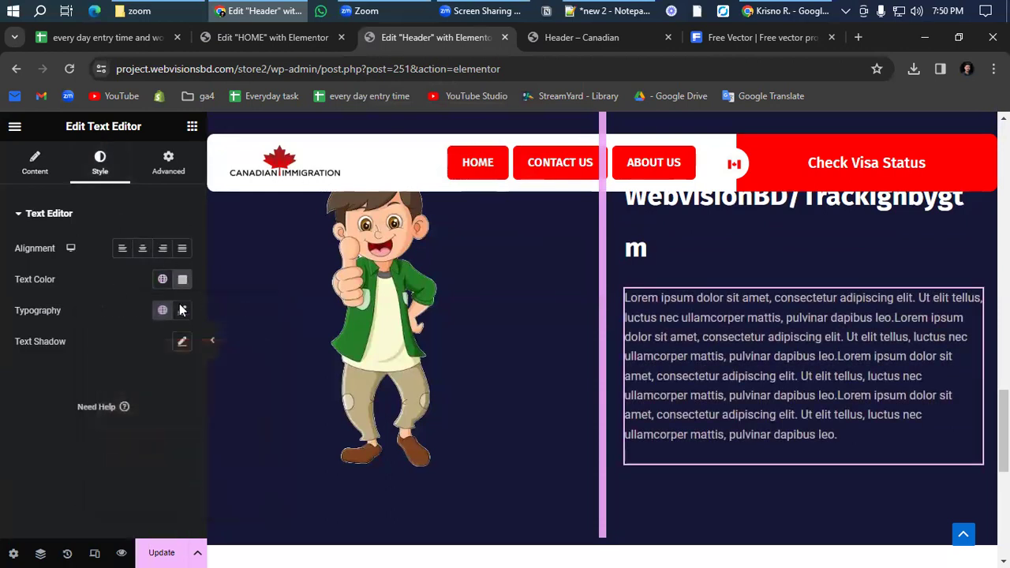
- Set the paragraph's typography to the Poppins family at 15 px
left_click(182, 311)
left_click(132, 387)
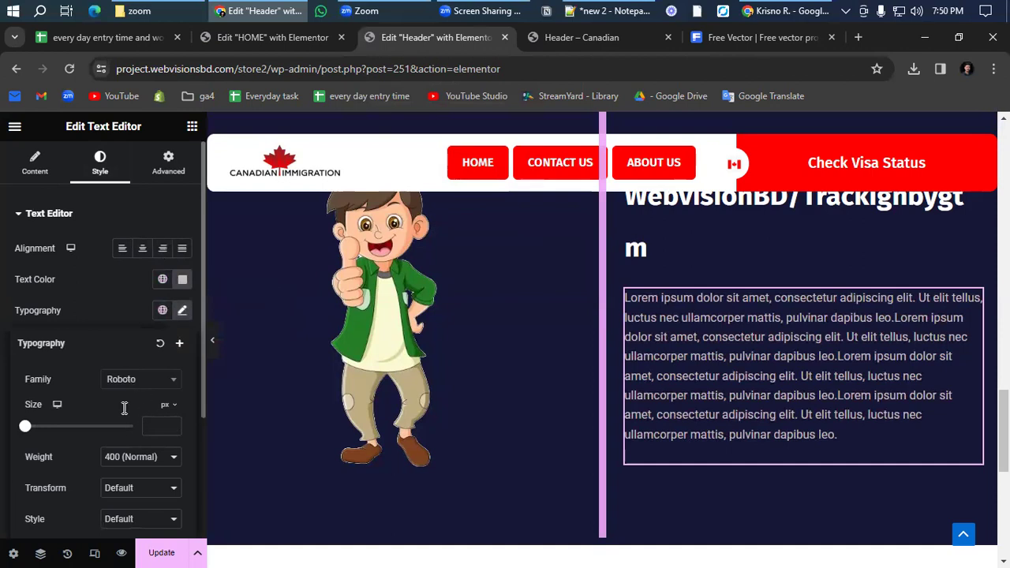
type("popp")
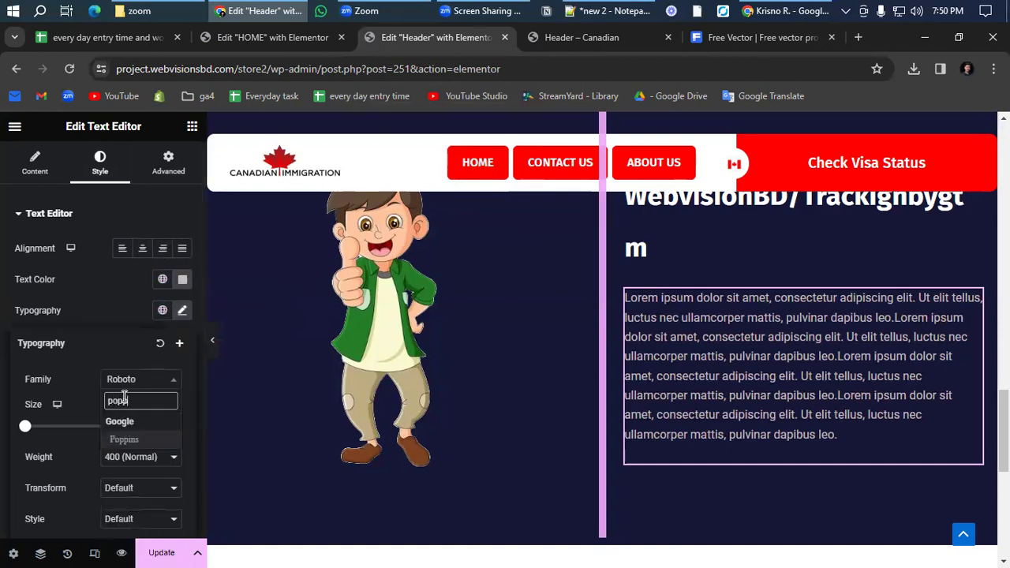
left_click(110, 438)
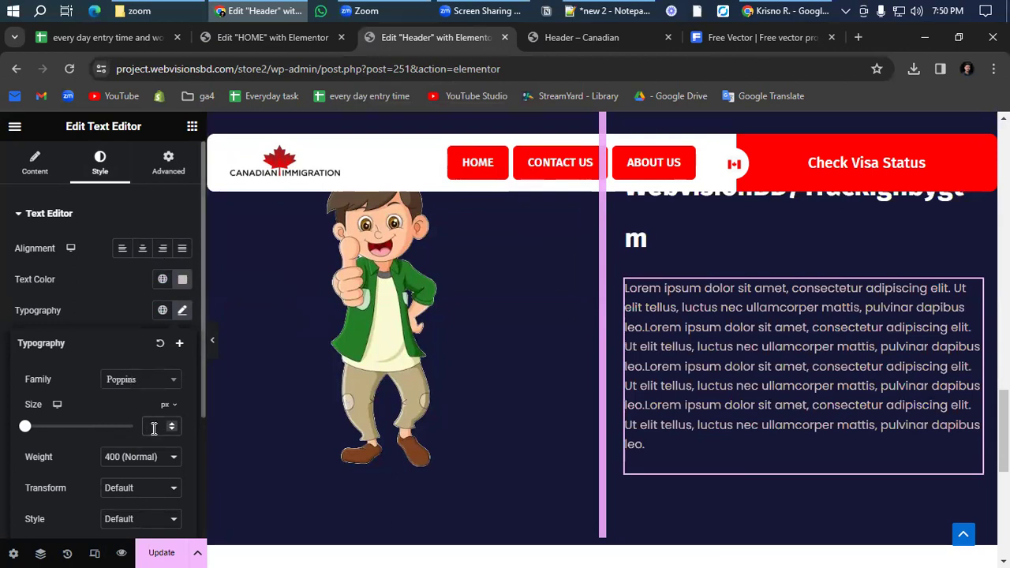
type("14")
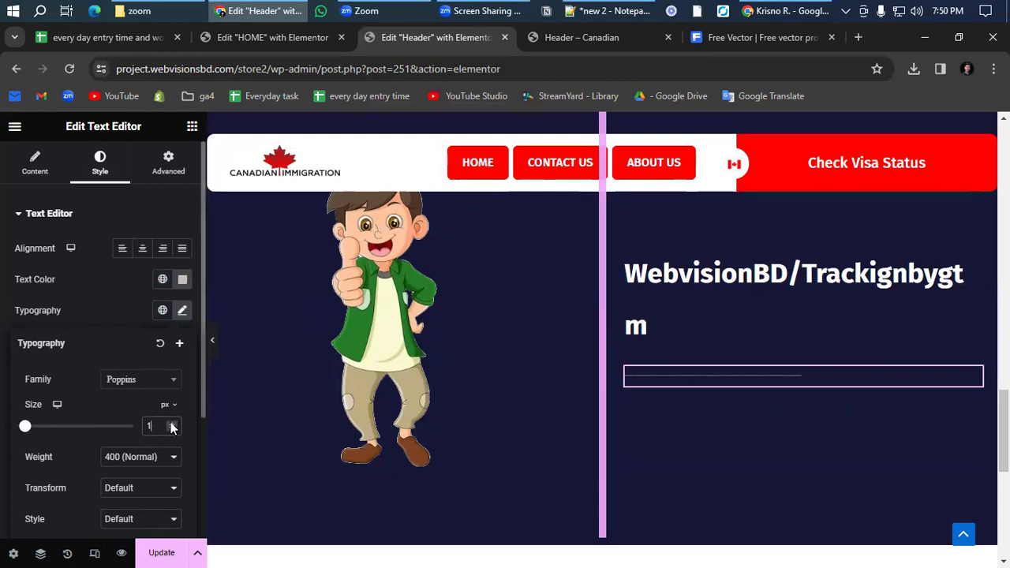
type("5")
- Add a Button widget below the Lorem ipsum paragraph in the second column
scroll(687, 490, "down", 3)
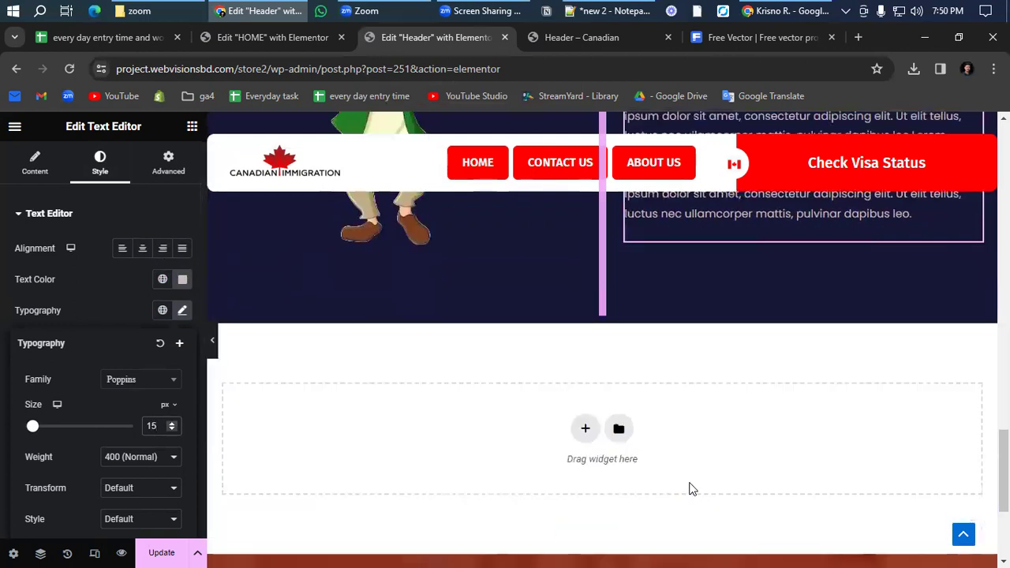
scroll(687, 489, "up", 2)
left_click(192, 127)
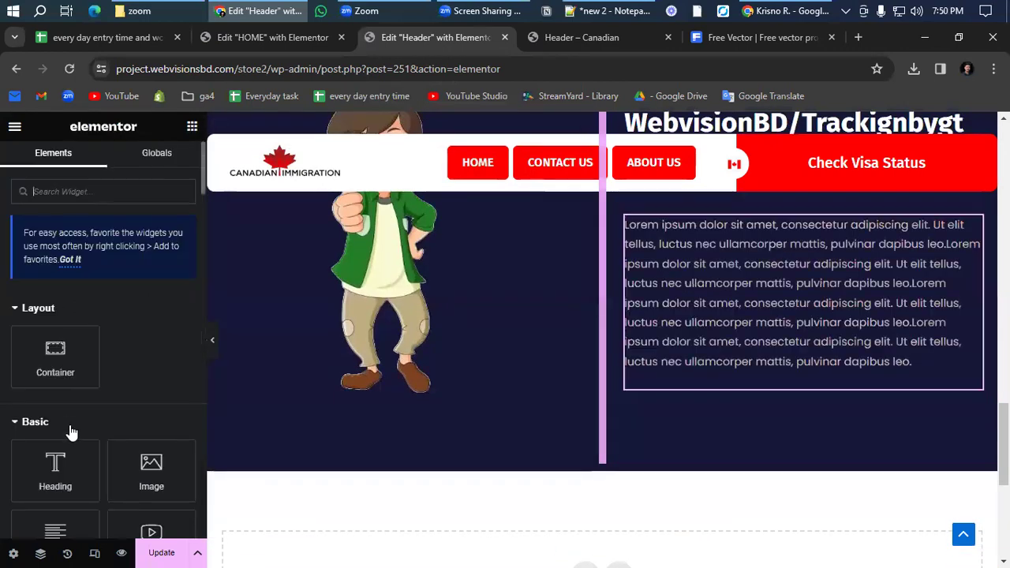
scroll(71, 423, "down", 4)
scroll(115, 395, "up", 2)
left_click_drag(75, 395, 824, 361)
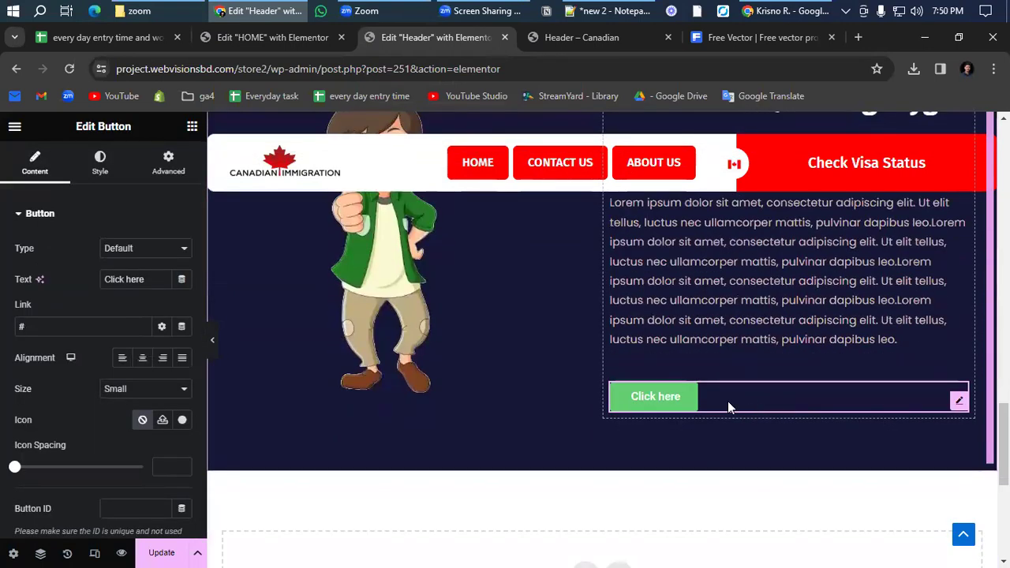
scroll(87, 450, "down", 3)
scroll(71, 411, "up", 3)
- Round the Click here button with a border radius of 100 px on all corners
left_click(113, 171)
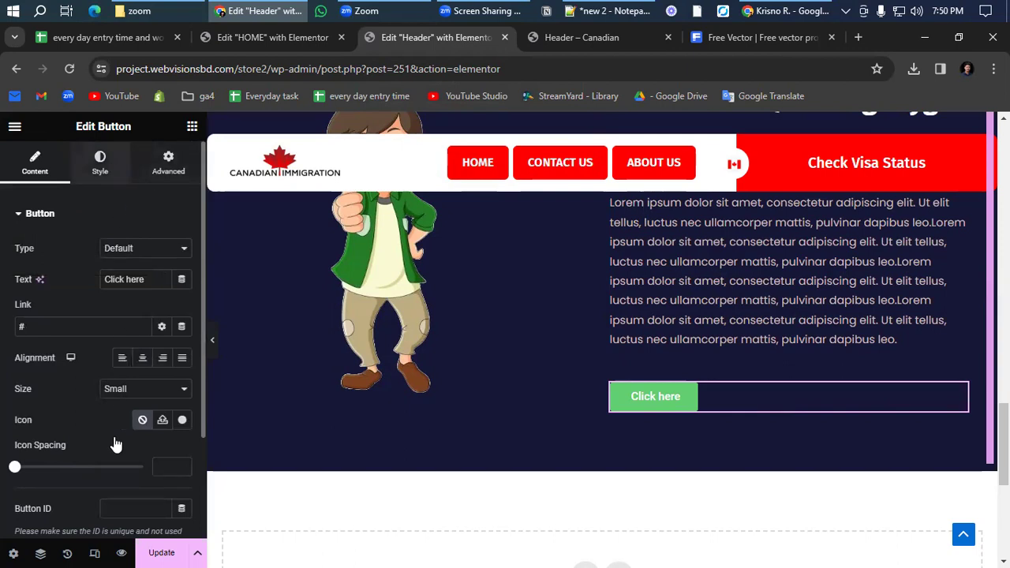
scroll(87, 355, "down", 5)
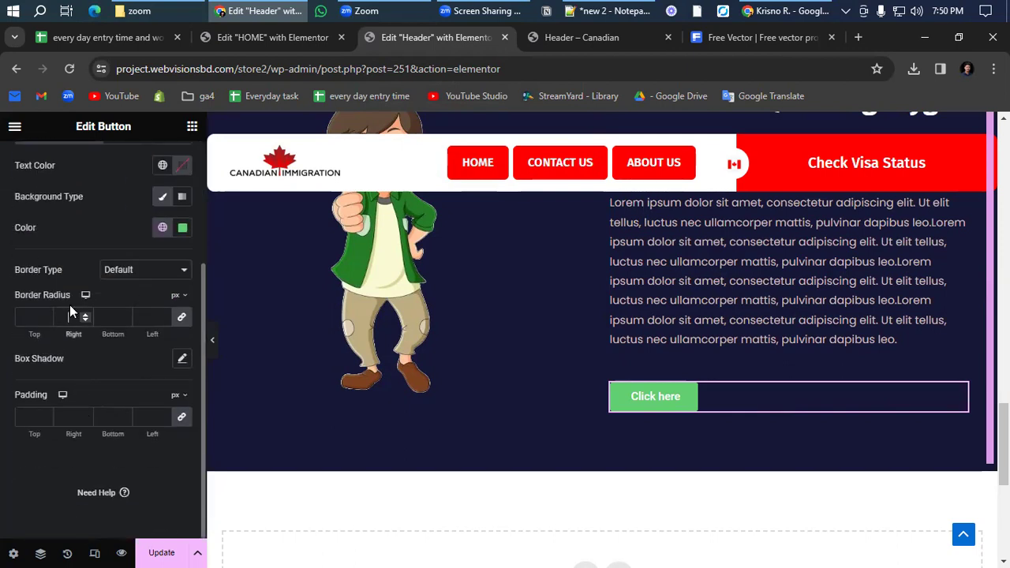
type("00")
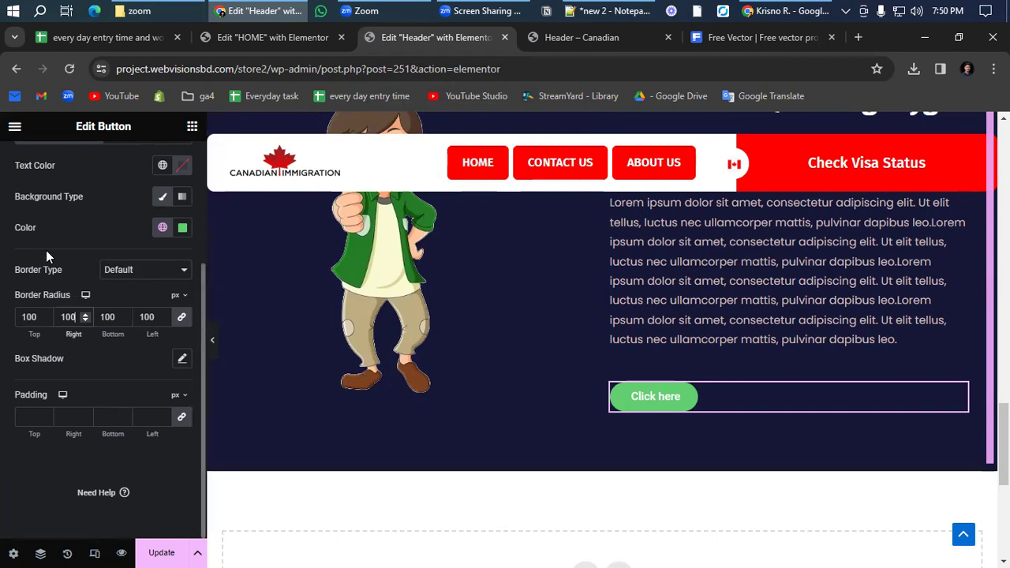
scroll(93, 235, "up", 2)
scroll(93, 235, "up", 2)
left_click(192, 126)
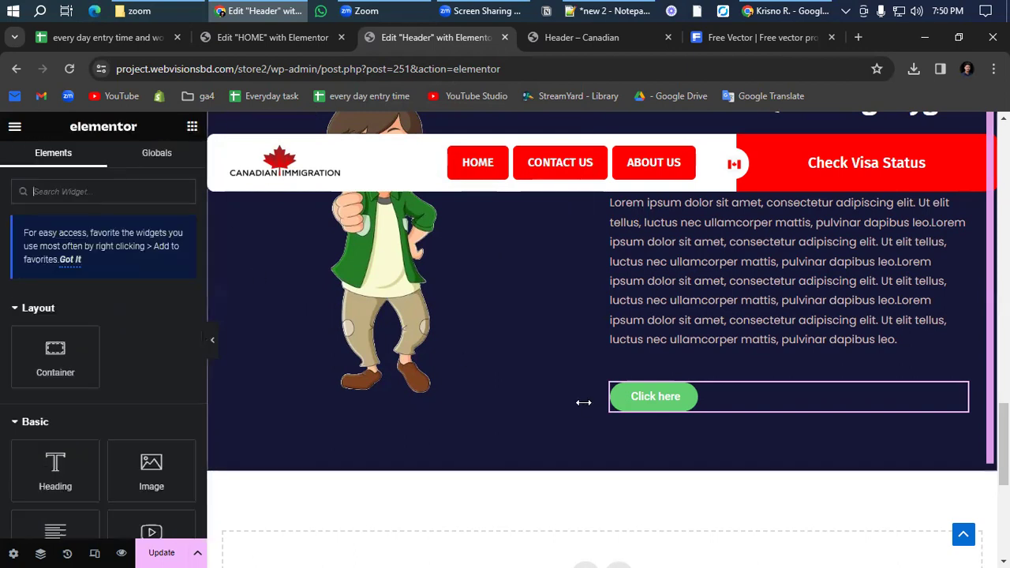
scroll(86, 465, "down", 2)
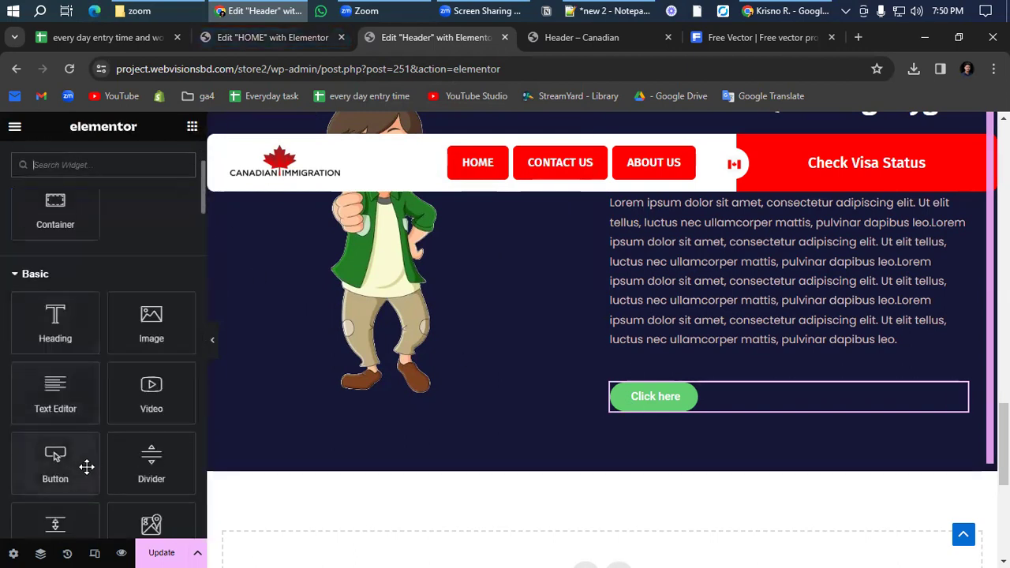
scroll(160, 255, "up", 2)
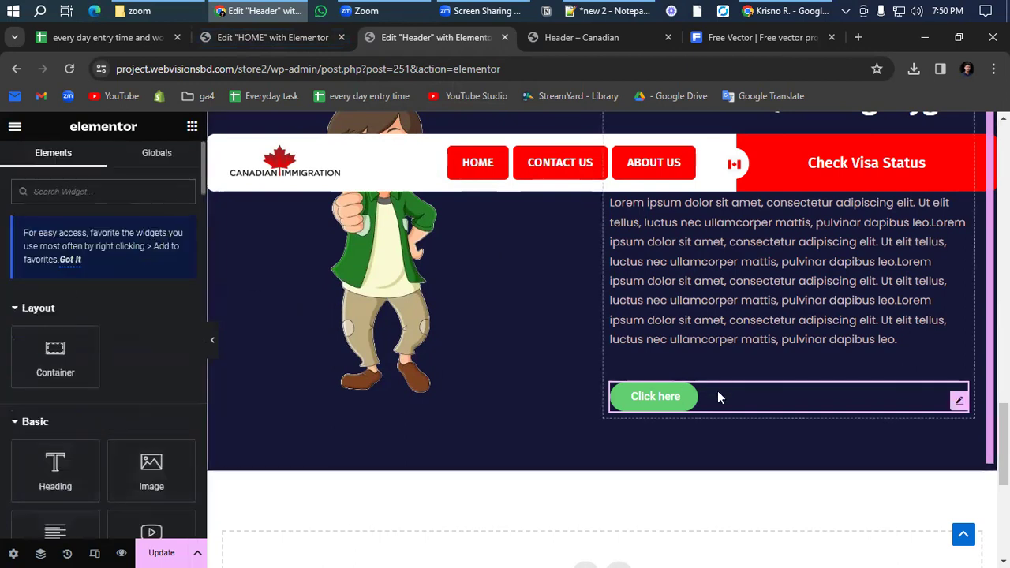
- Open the Click here button's advanced settings and start editing its Custom CSS field
left_click(821, 398)
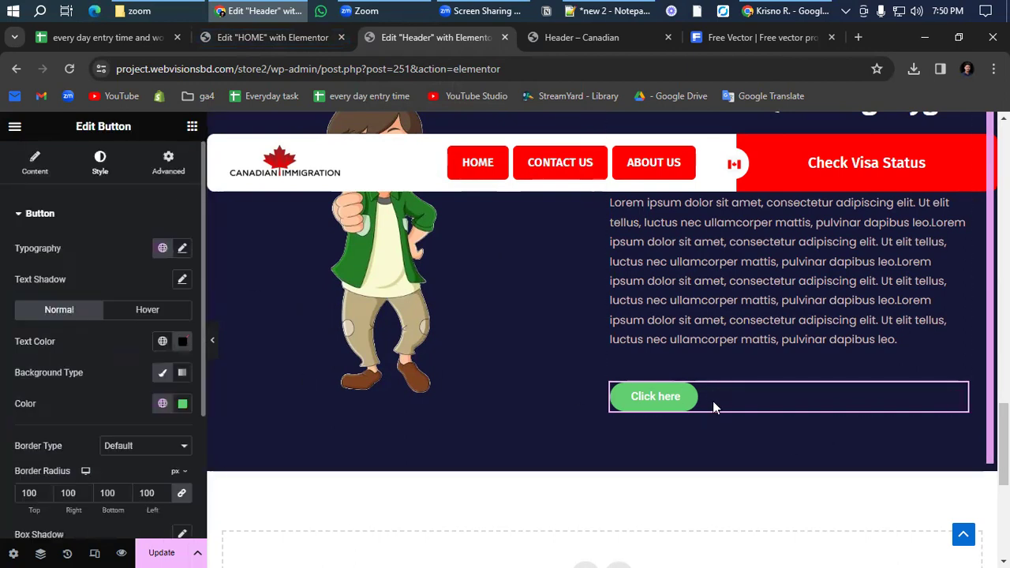
left_click(182, 156)
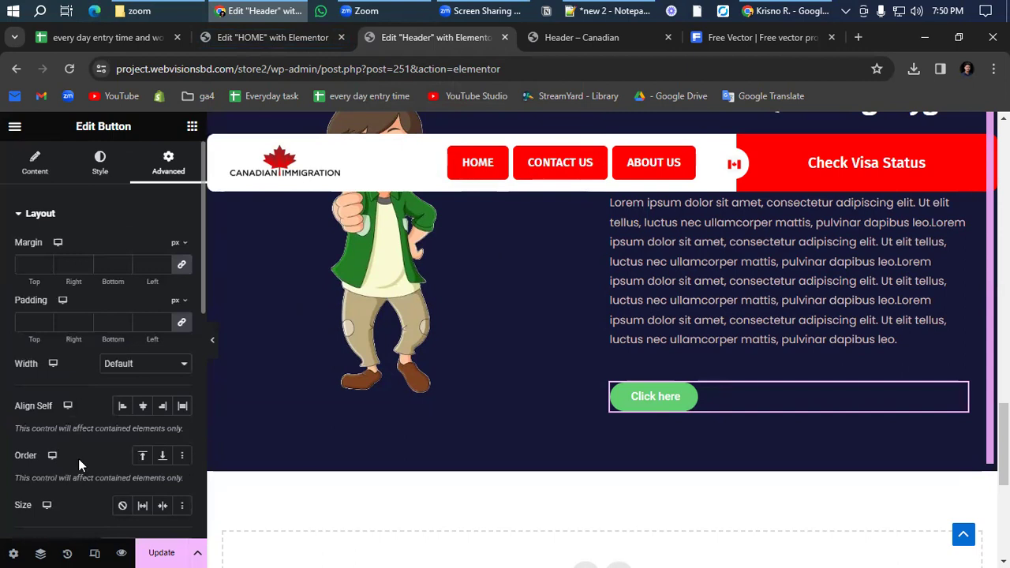
scroll(82, 470, "down", 5)
scroll(79, 521, "down", 3)
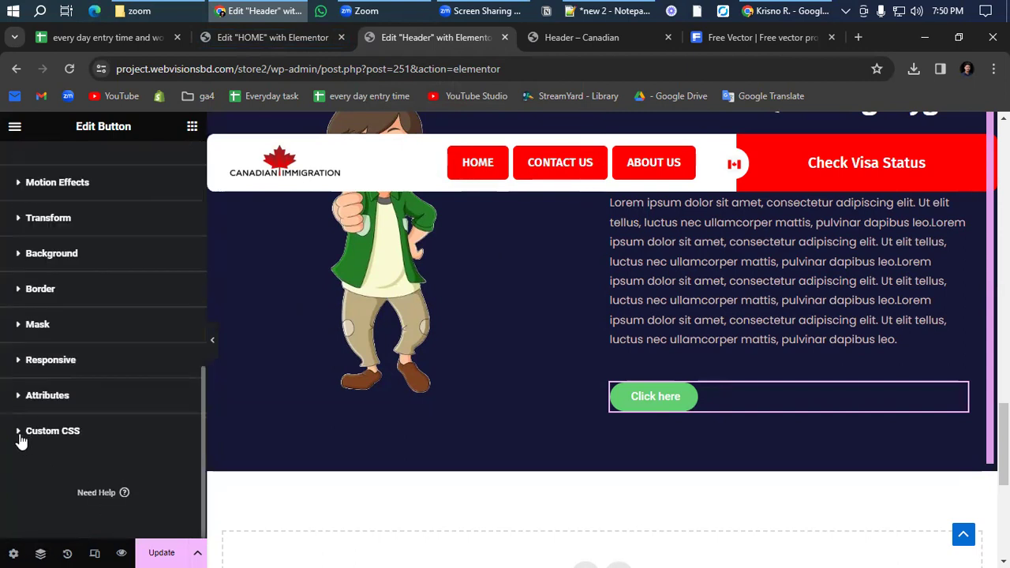
left_click(20, 441)
scroll(20, 442, "down", 2)
left_click(85, 416)
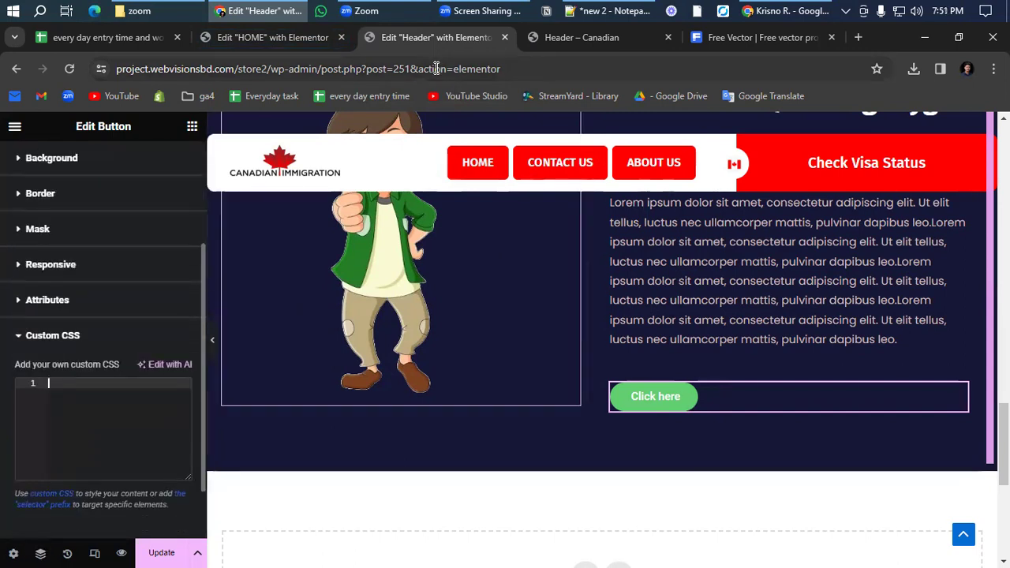
- Copy the three "button 2" CSS rules from Notepad++, paste them into the Click here button's Custom CSS in Elementor, and preview the section
left_click(638, 16)
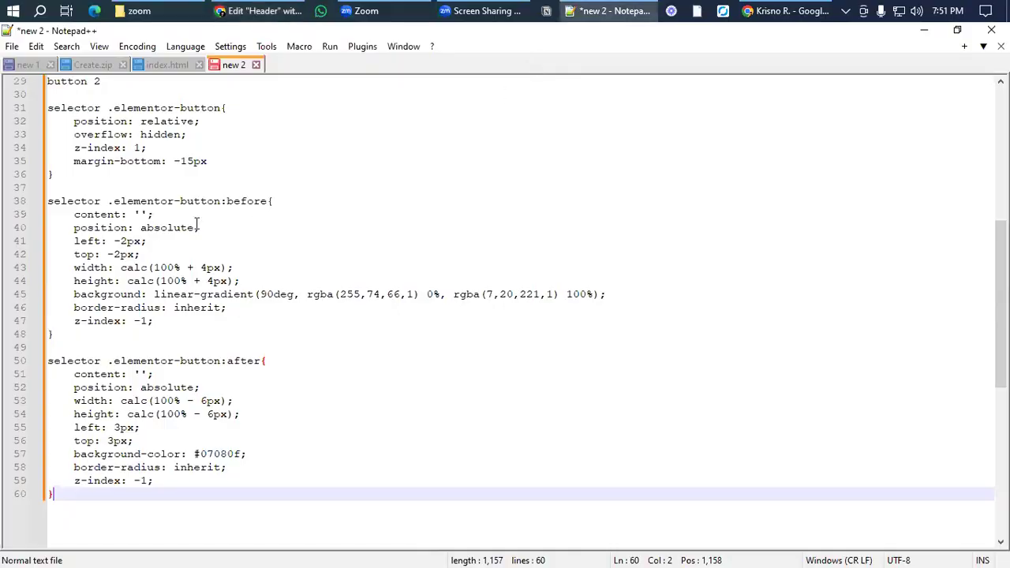
left_click_drag(43, 193, 115, 505)
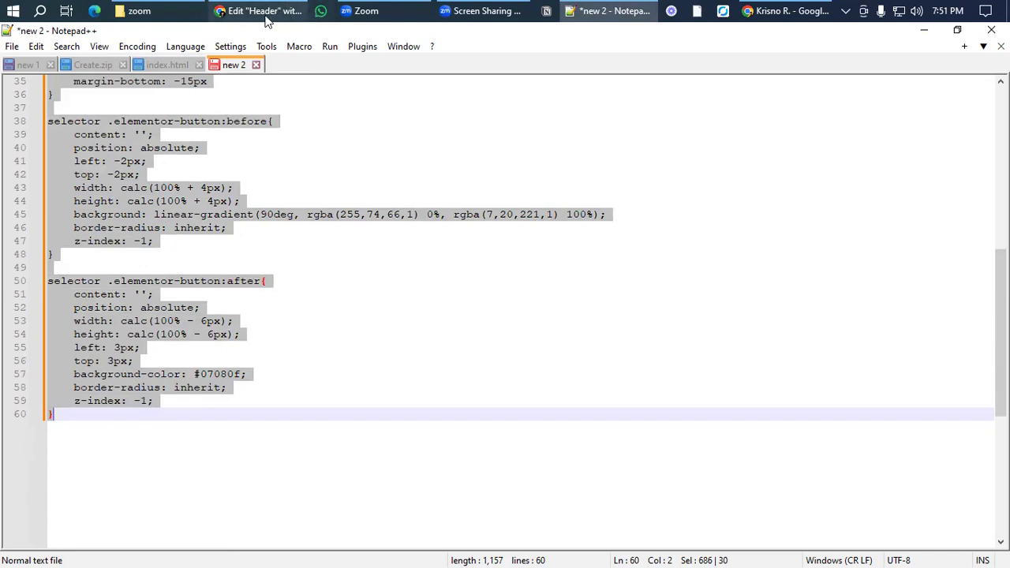
mouse_move(254, 16)
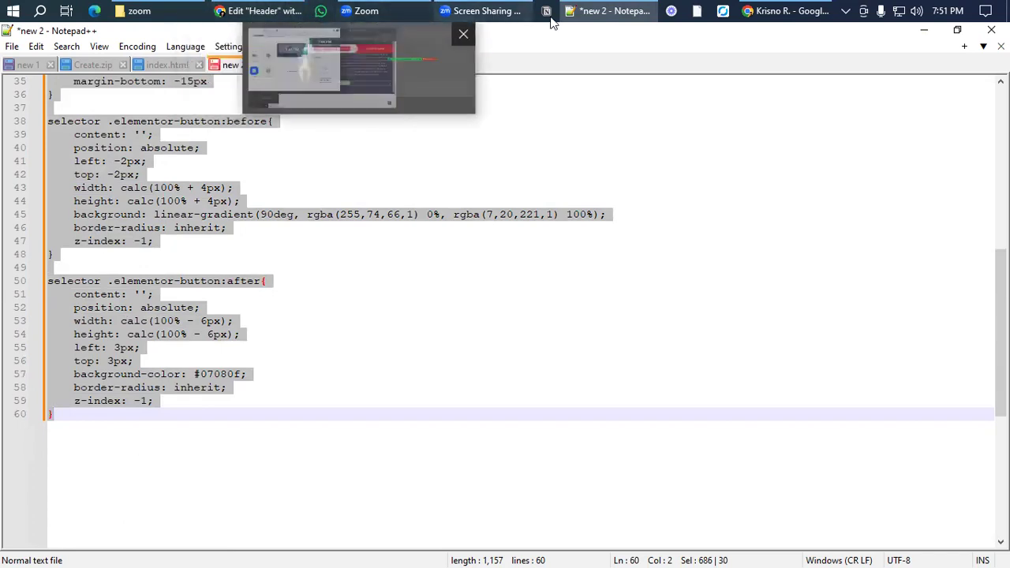
left_click(616, 6)
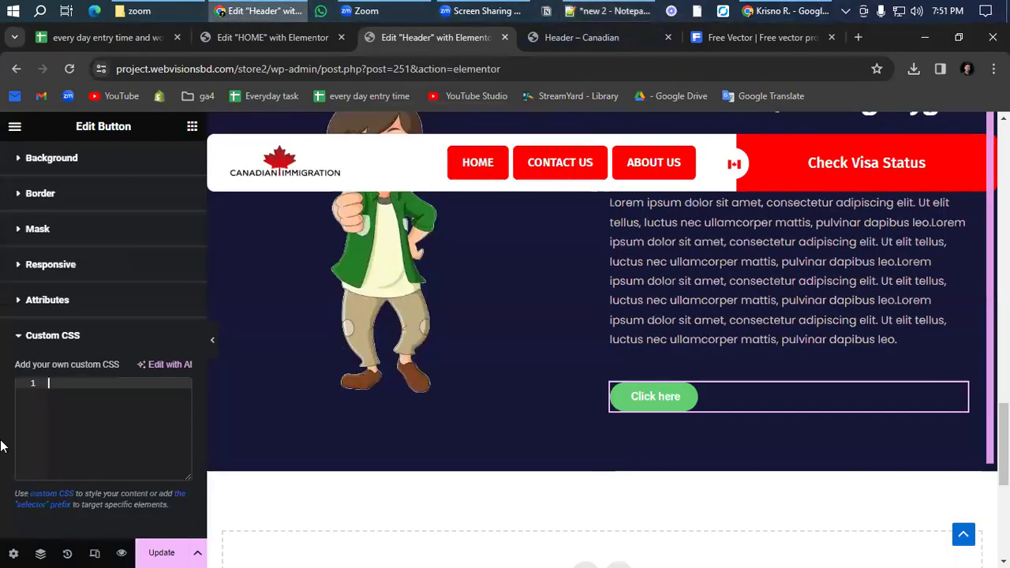
key("ctrl+v")
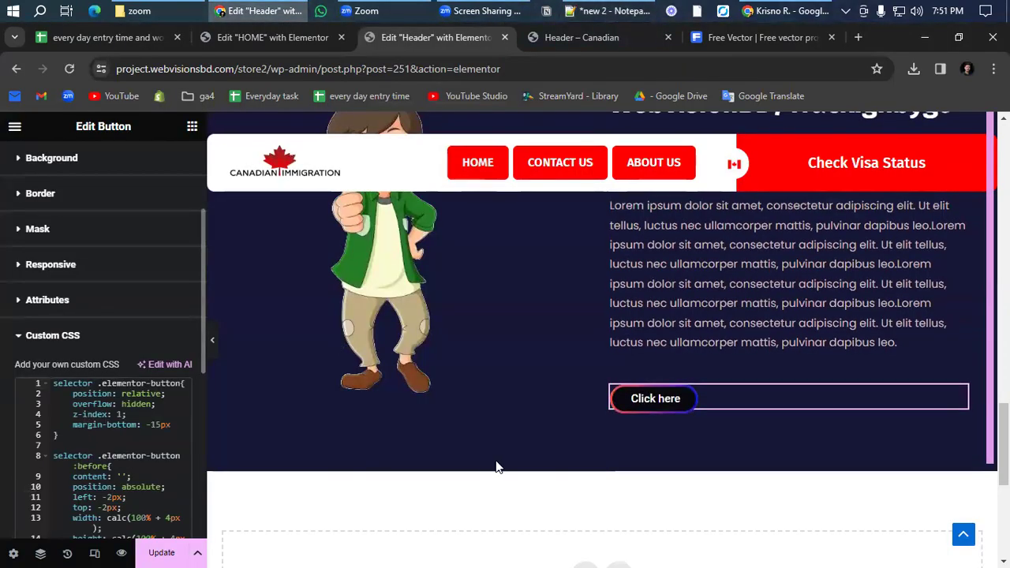
left_click(213, 347)
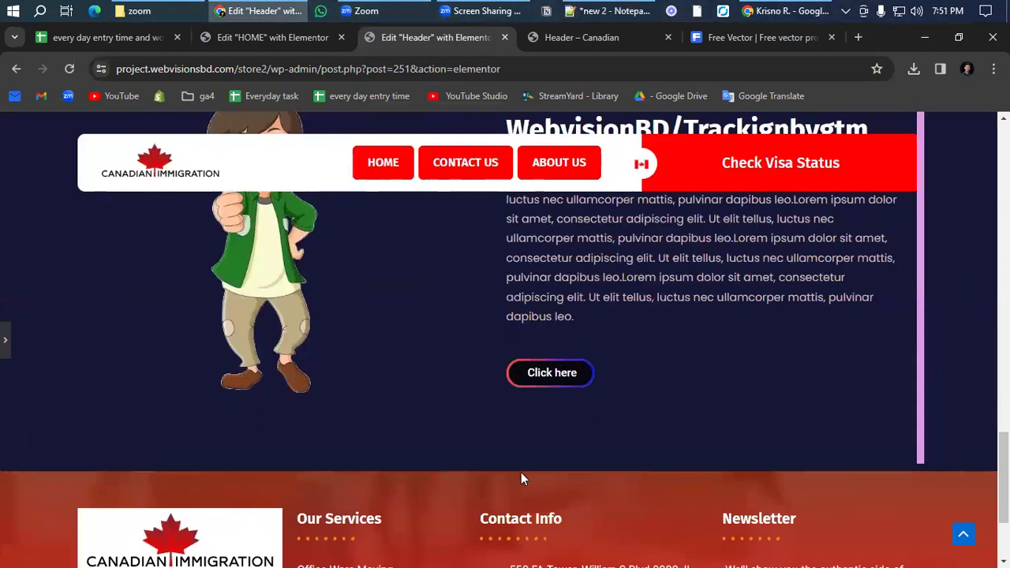
left_click(4, 340)
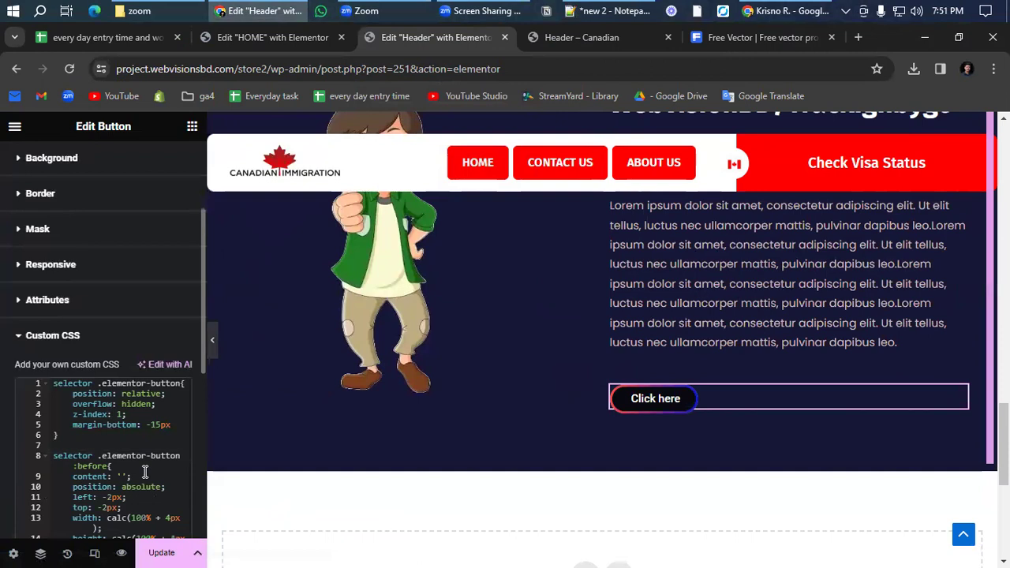
- Examine the button's custom CSS, especially the offset and size values and the linear-gradient background in the :before rule
scroll(145, 472, "down", 5)
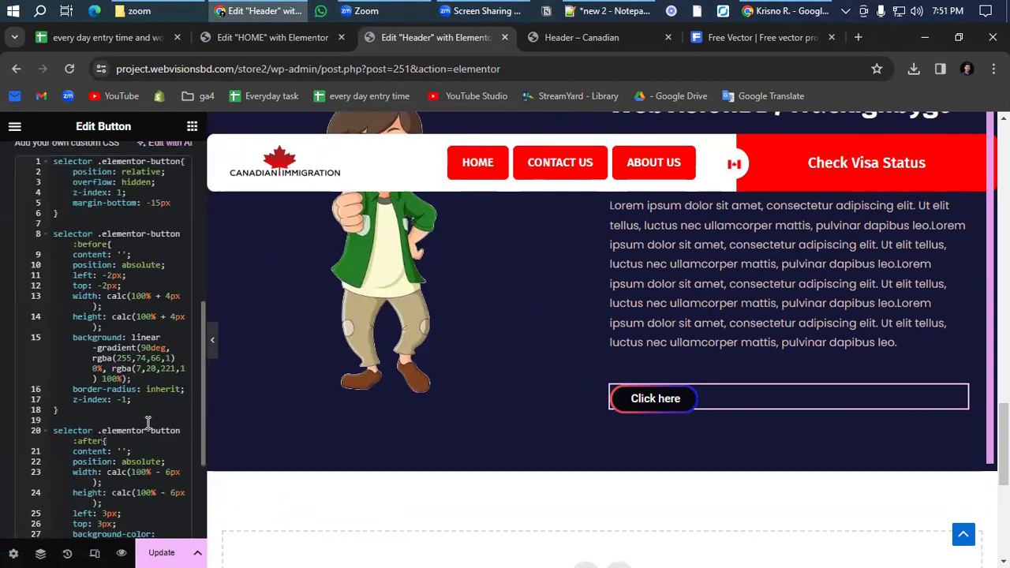
left_click(169, 296)
left_click(175, 316)
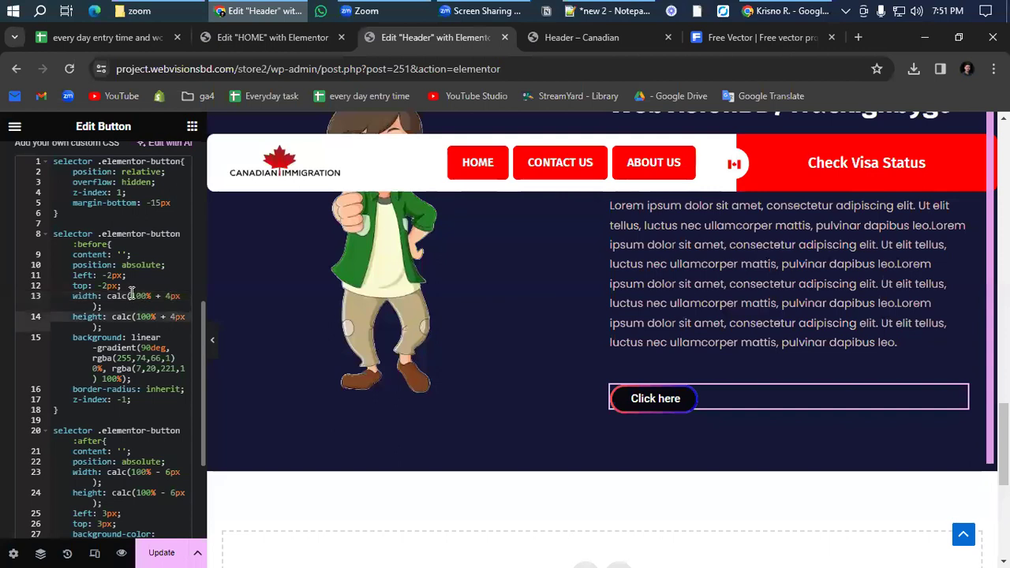
left_click(107, 284)
scroll(119, 308, "down", 3)
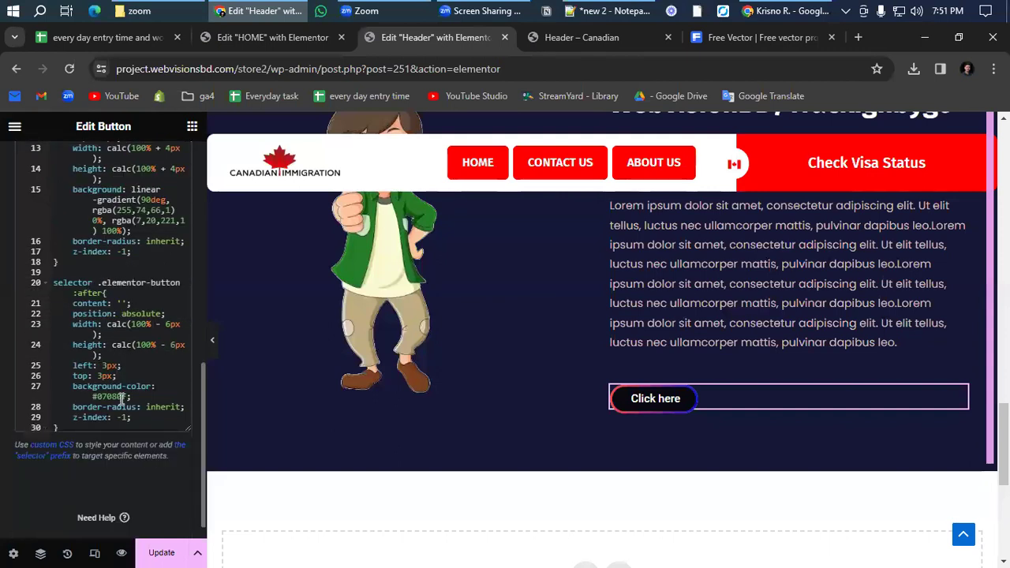
left_click(105, 365)
scroll(110, 371, "up", 3)
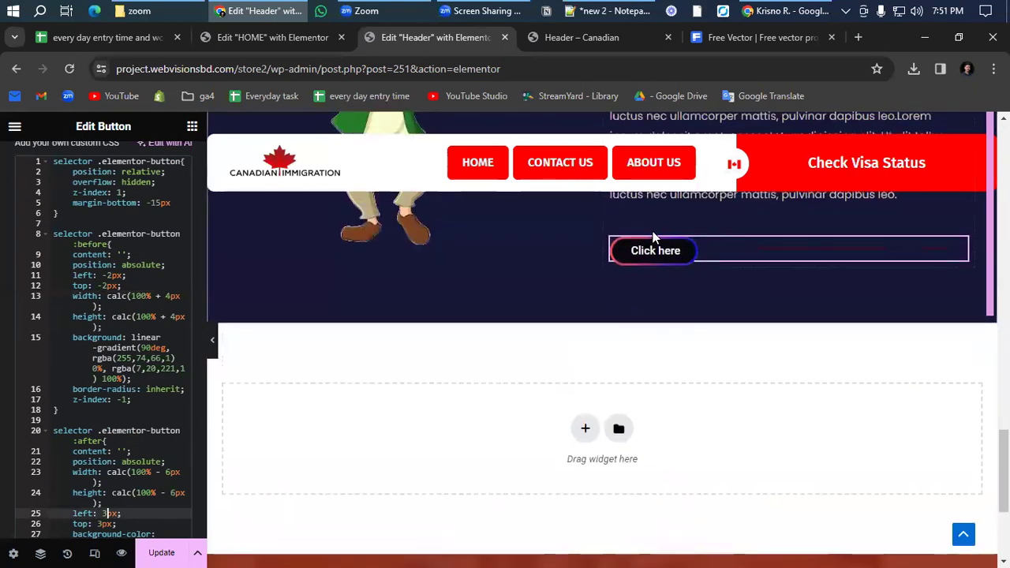
scroll(113, 354, "up", 4)
scroll(150, 381, "down", 2)
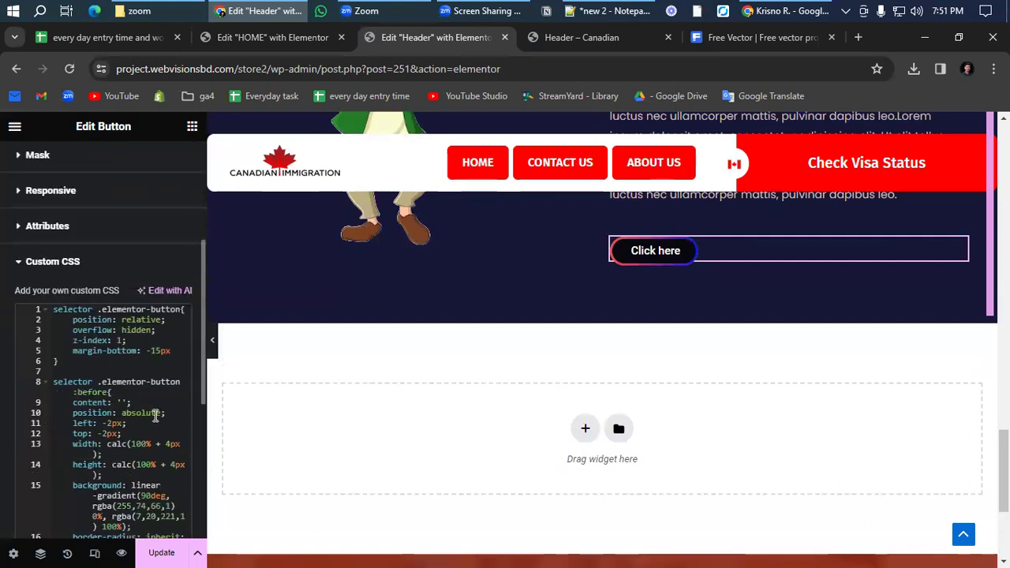
scroll(156, 416, "down", 1)
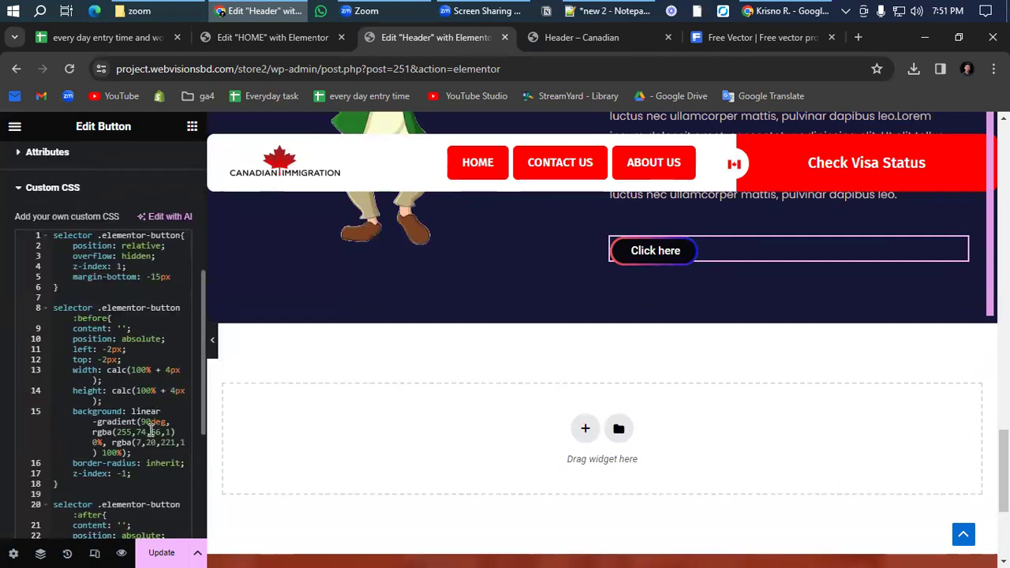
left_click_drag(132, 414, 141, 453)
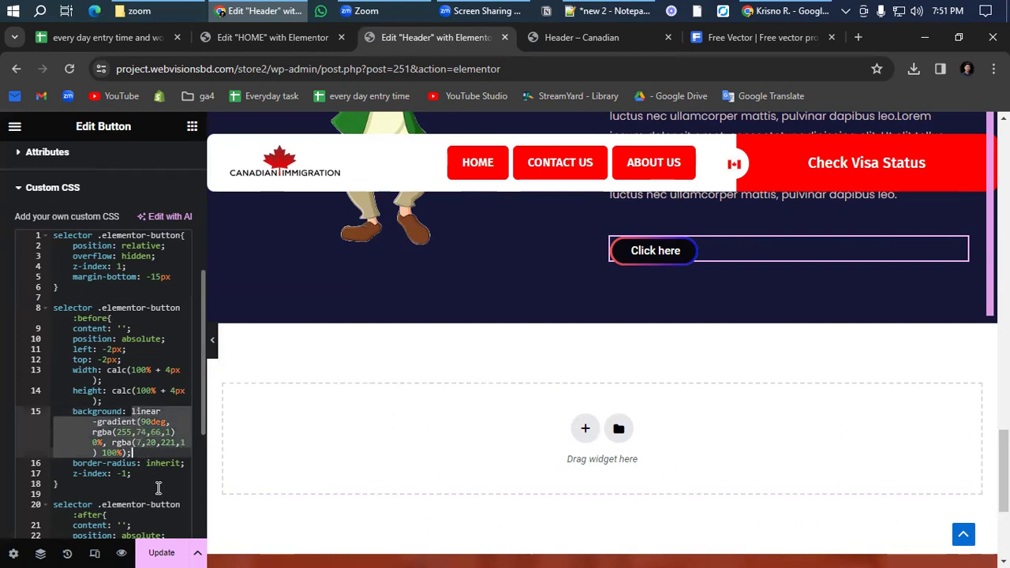
left_click(158, 489)
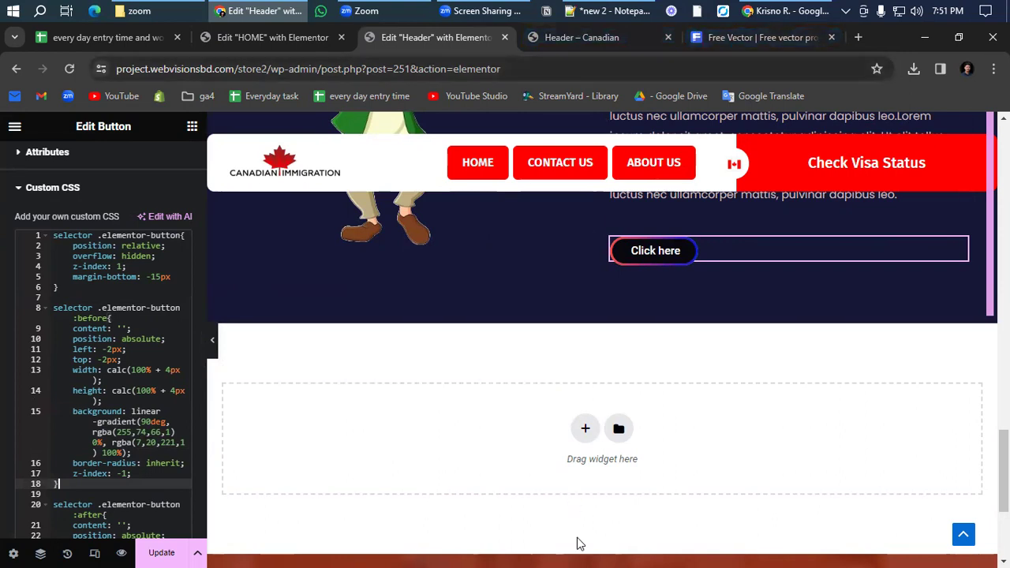
- Try to open gradiantcolor.io in a new browser tab, then return to the Header page's Elementor editor
left_click(838, 43)
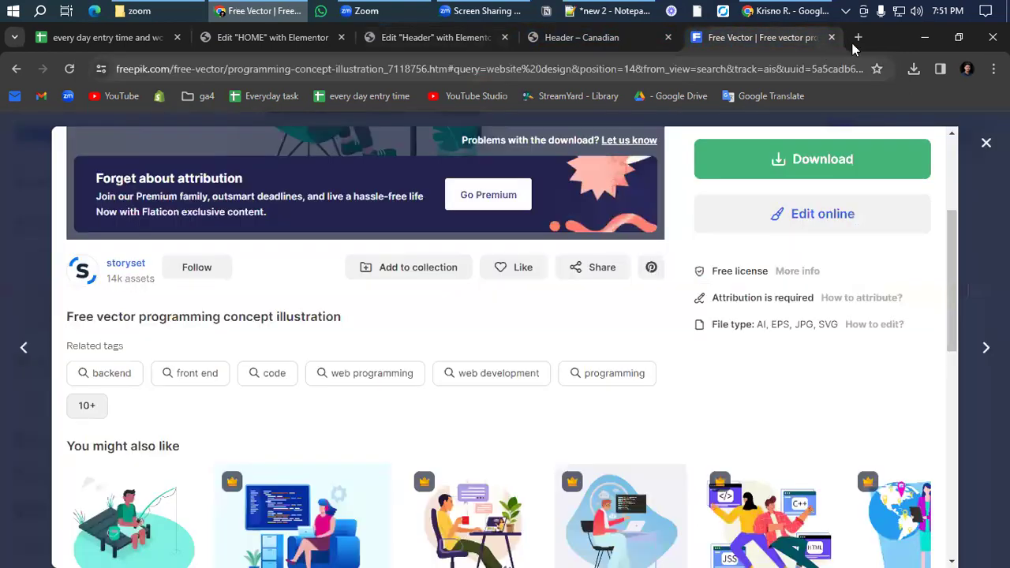
left_click(630, 37)
left_click(756, 41)
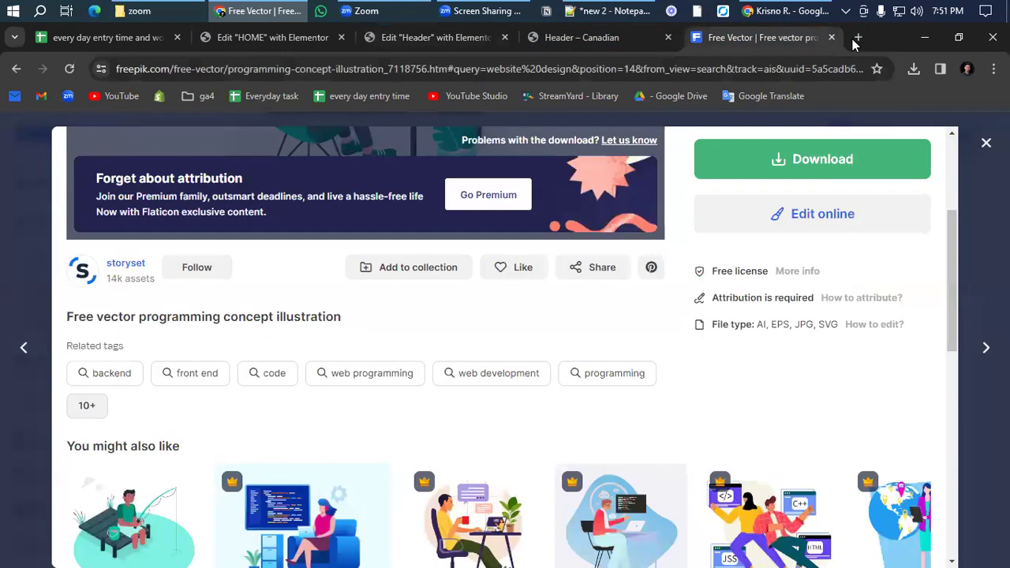
left_click(858, 37)
left_click(320, 68)
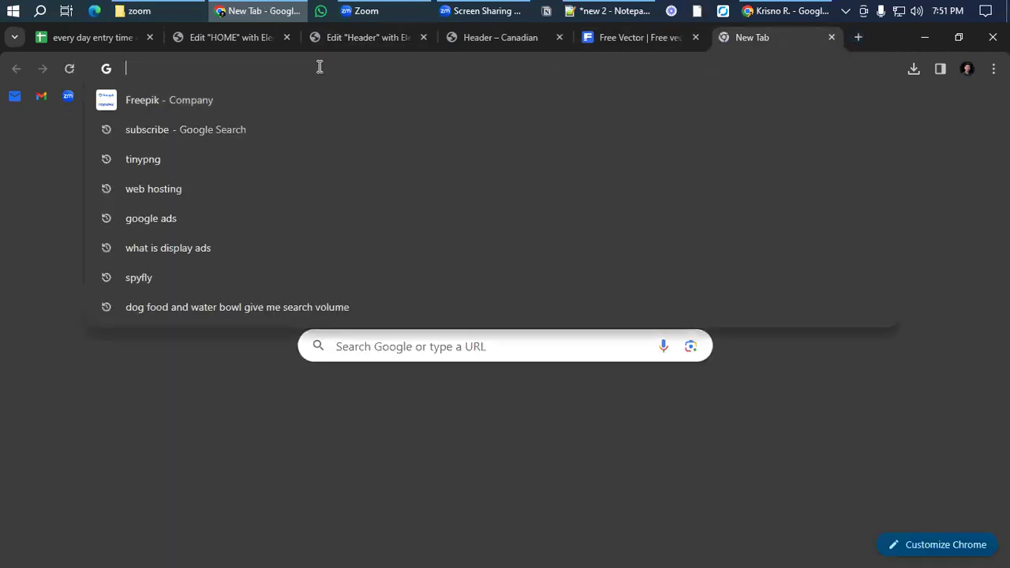
type("bra")
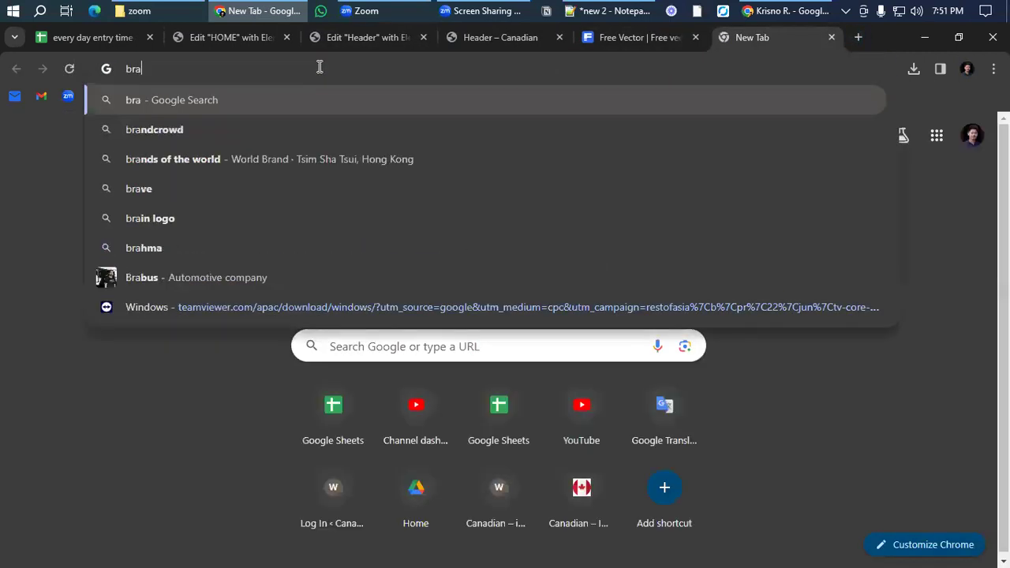
key("BackSpace")
key("BackSpace")
key("BackSpace")
type("gra")
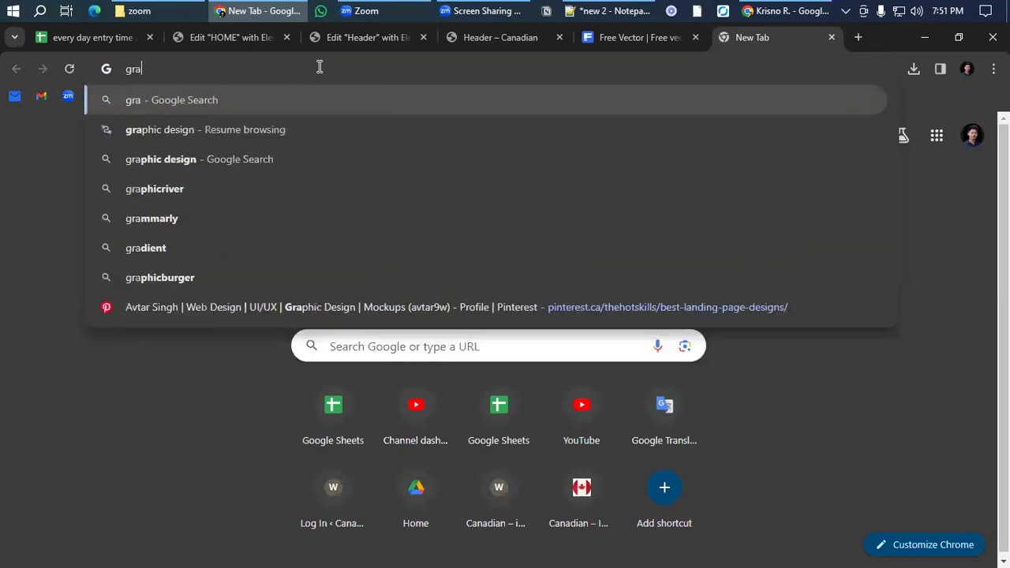
type("diant")
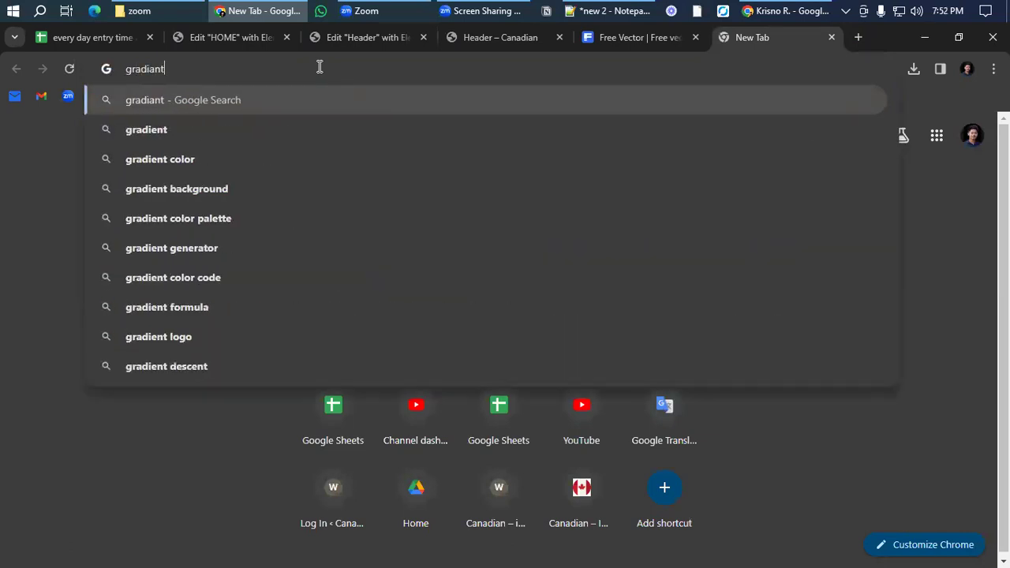
type("color/")
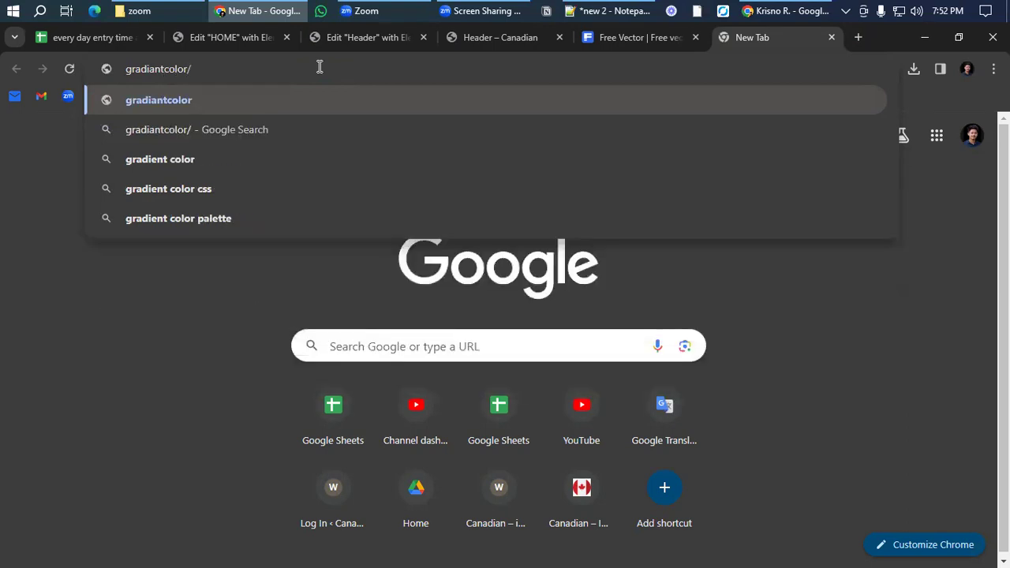
key("BackSpace")
type(".ti")
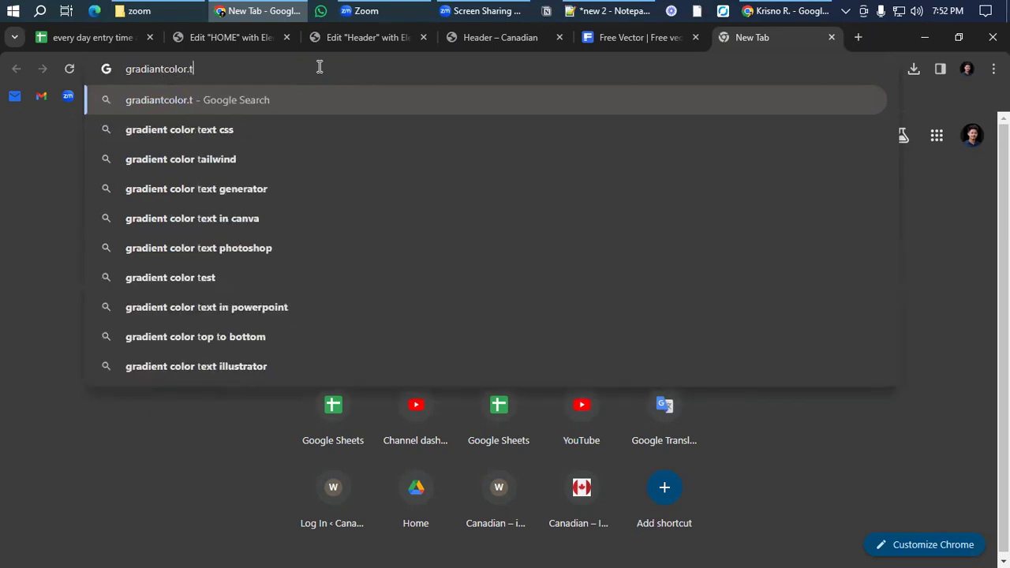
key("BackSpace")
key("BackSpace")
type("io")
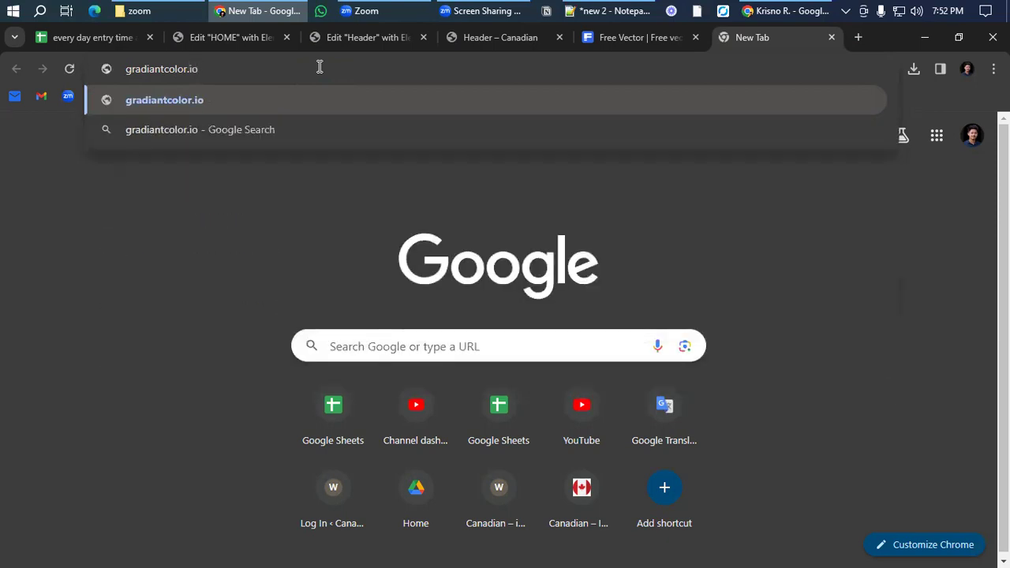
key("Return")
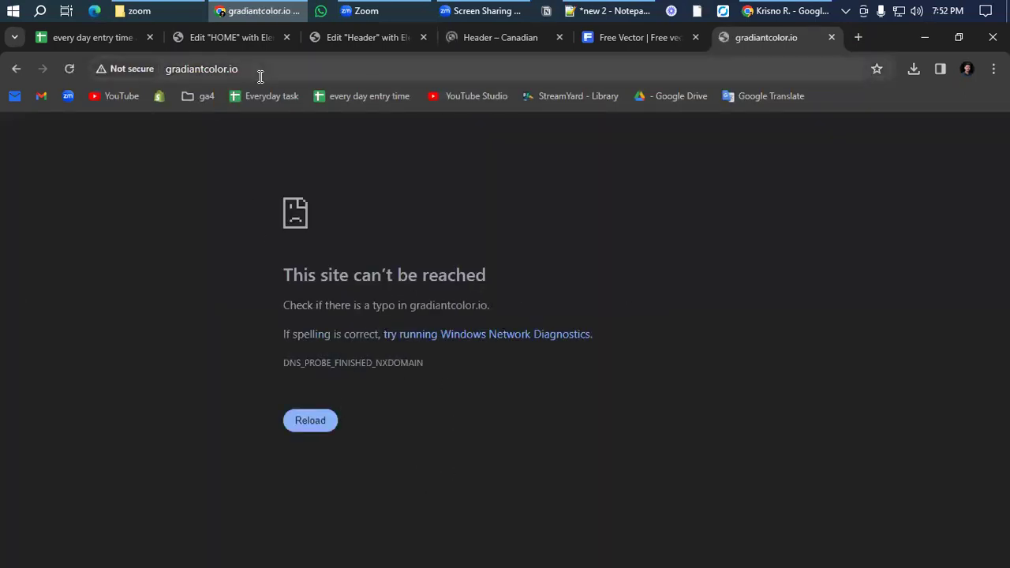
left_click(831, 37)
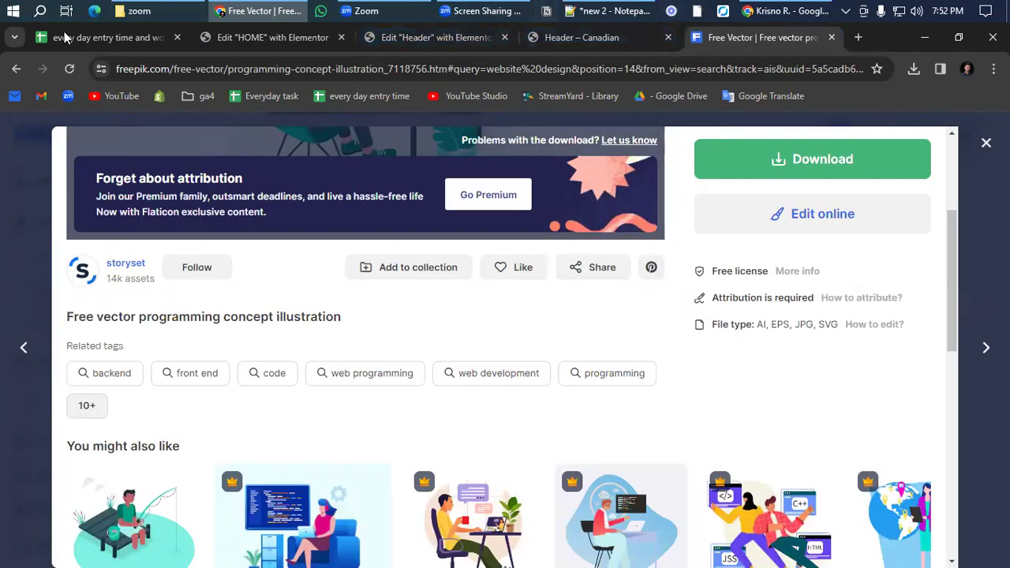
left_click(416, 35)
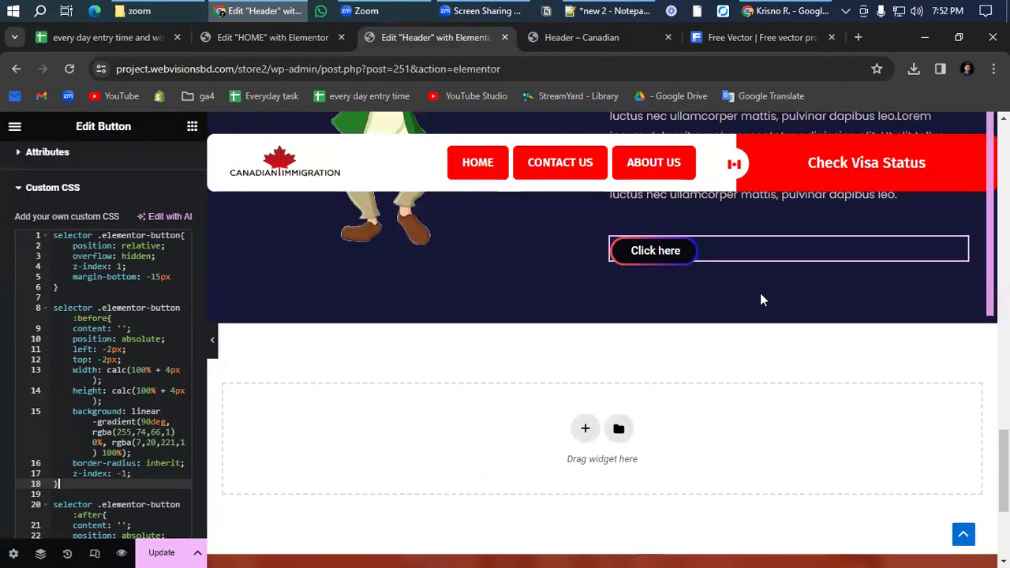
left_click(858, 38)
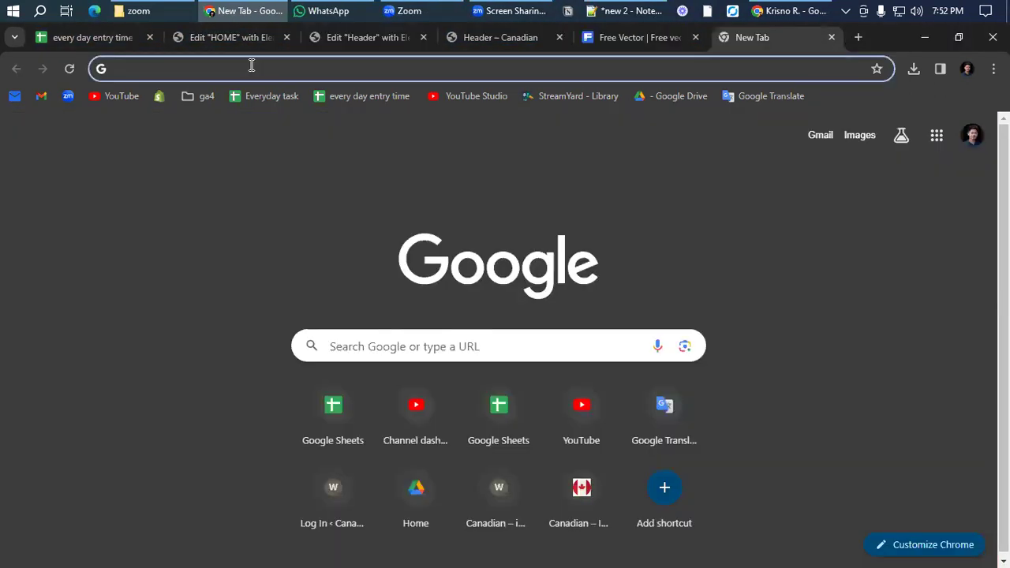
type("https://cssgradient.io")
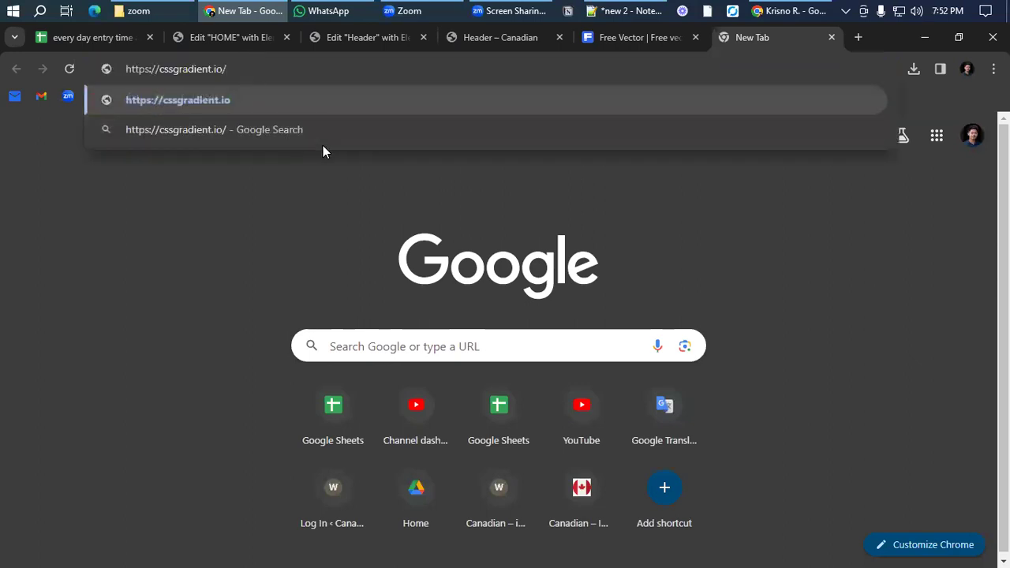
key("Return")
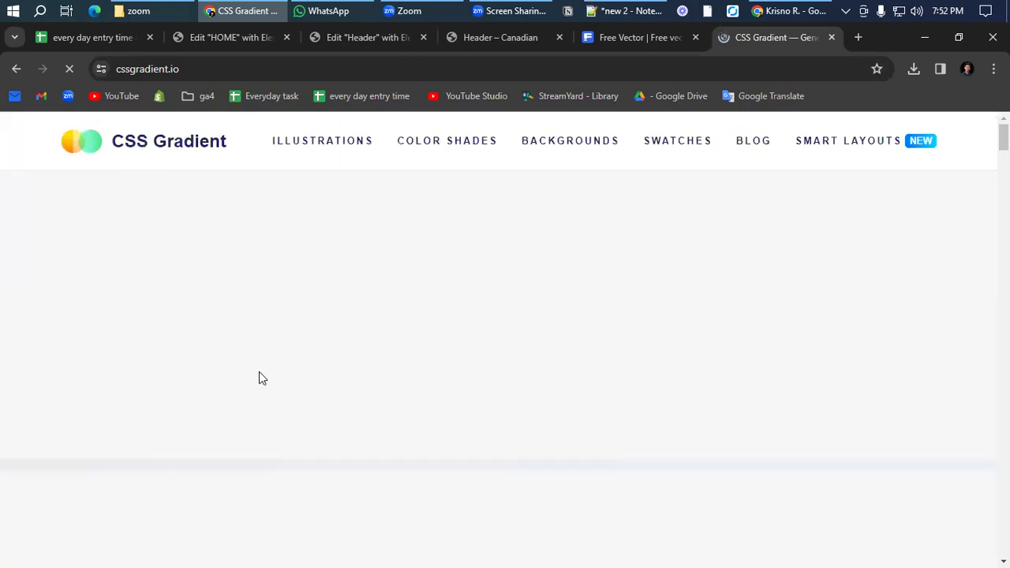
- Recolour the gradient's stop at 0 to dark red #240000 and its stop at 35 to olive #757909
scroll(450, 402, "down", 3)
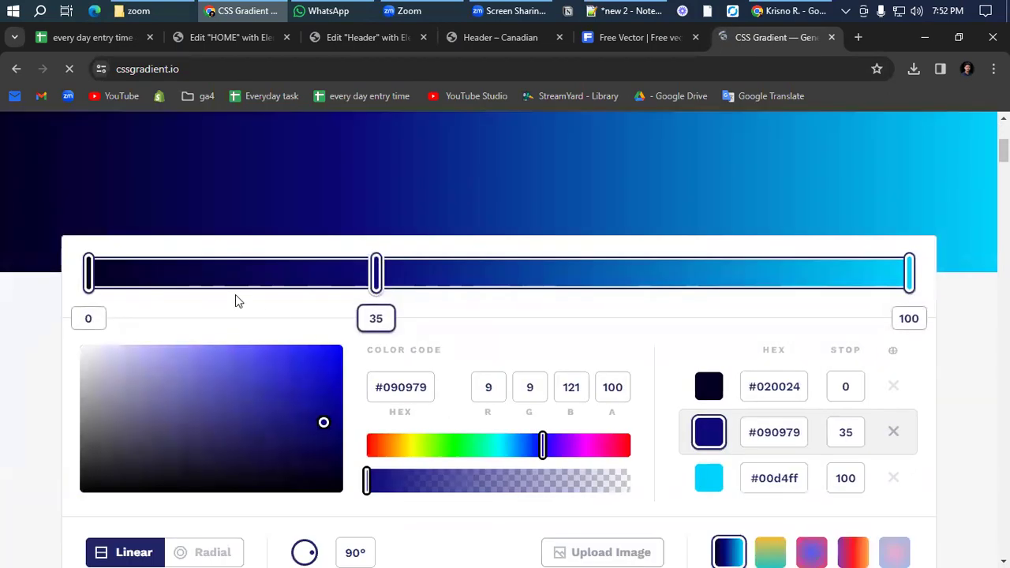
left_click(89, 273)
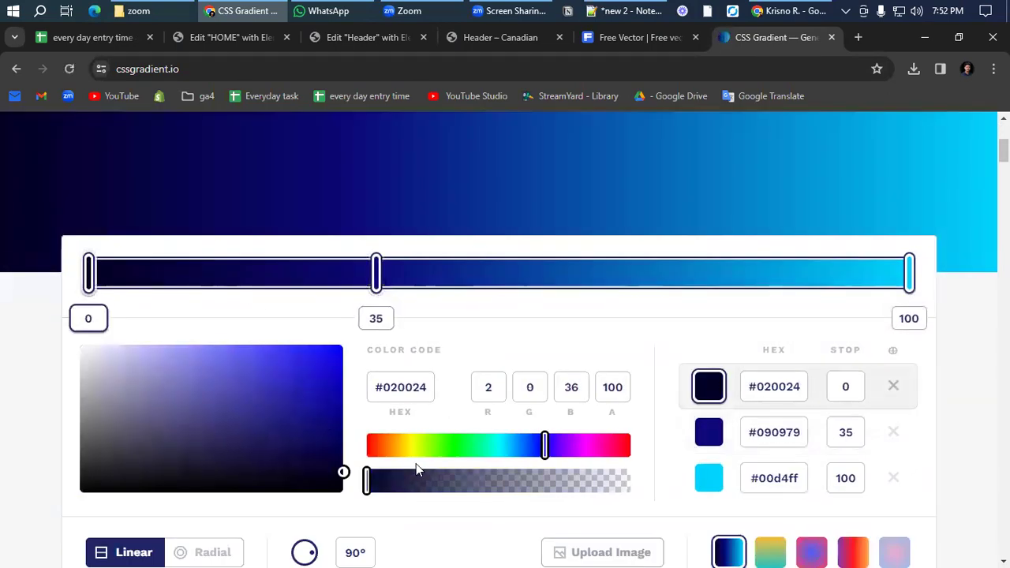
left_click(609, 446)
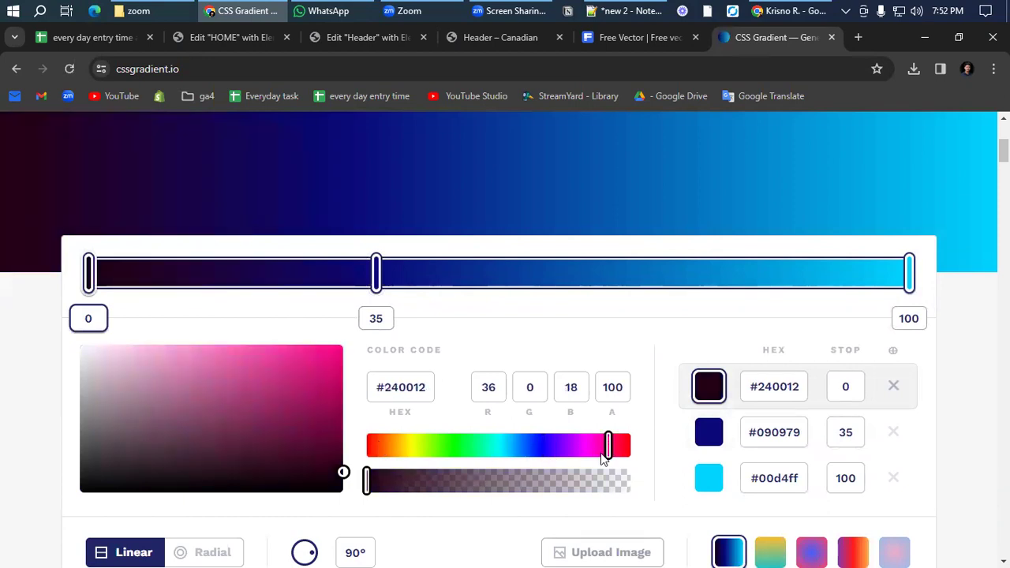
left_click_drag(609, 448, 632, 447)
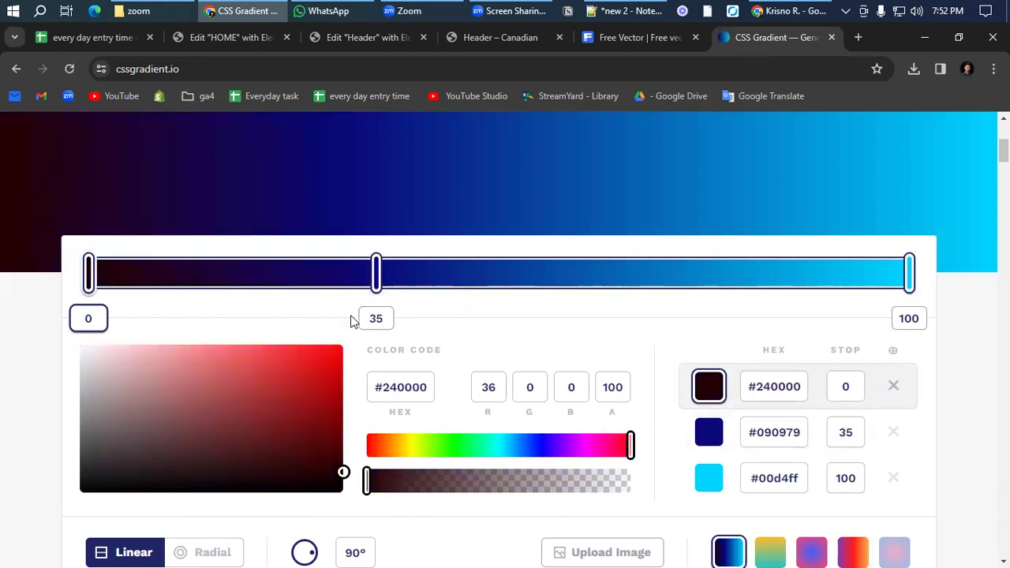
left_click(376, 274)
left_click(413, 450)
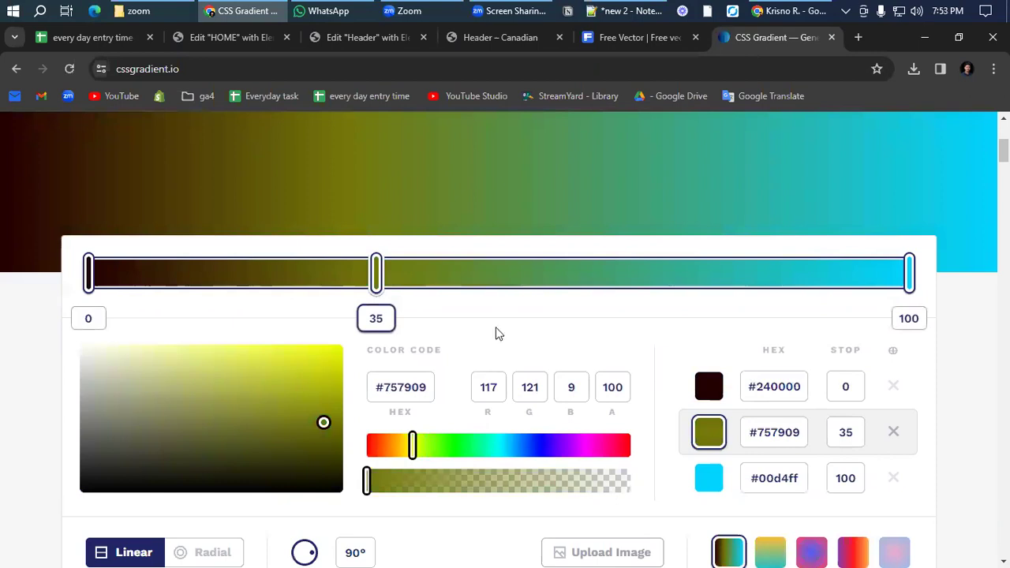
- Add two gradient stops, a purple #984d8f at 57 and a pink #d8359e at 85
left_click(557, 274)
left_click_drag(568, 456, 603, 446)
left_click(789, 273)
- Copy the linear-gradient value, from linear-gradient(90deg through 100%);, out of the generated CSS code
scroll(395, 509, "down", 4)
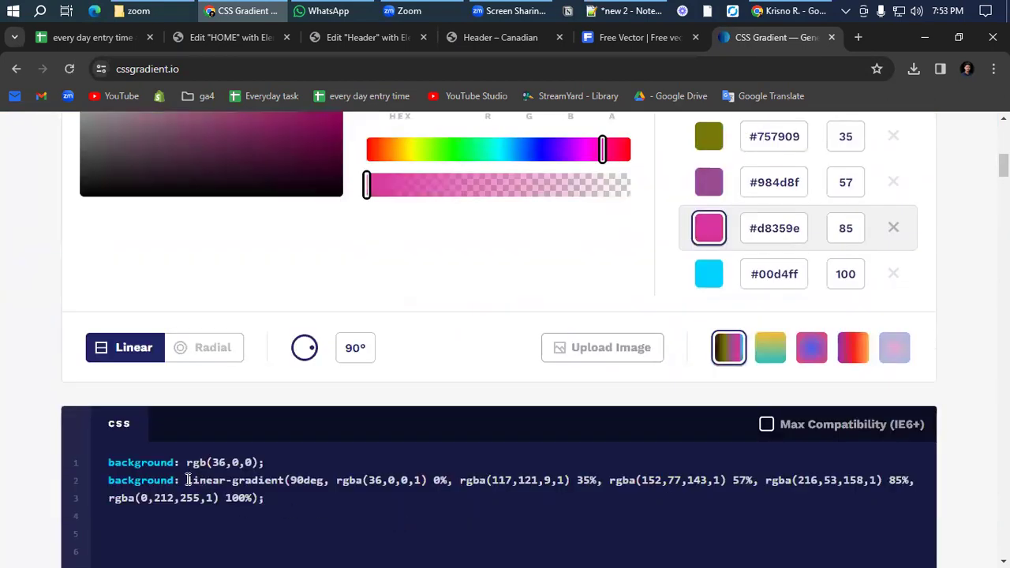
left_click_drag(189, 480, 268, 497)
key("ctrl+c")
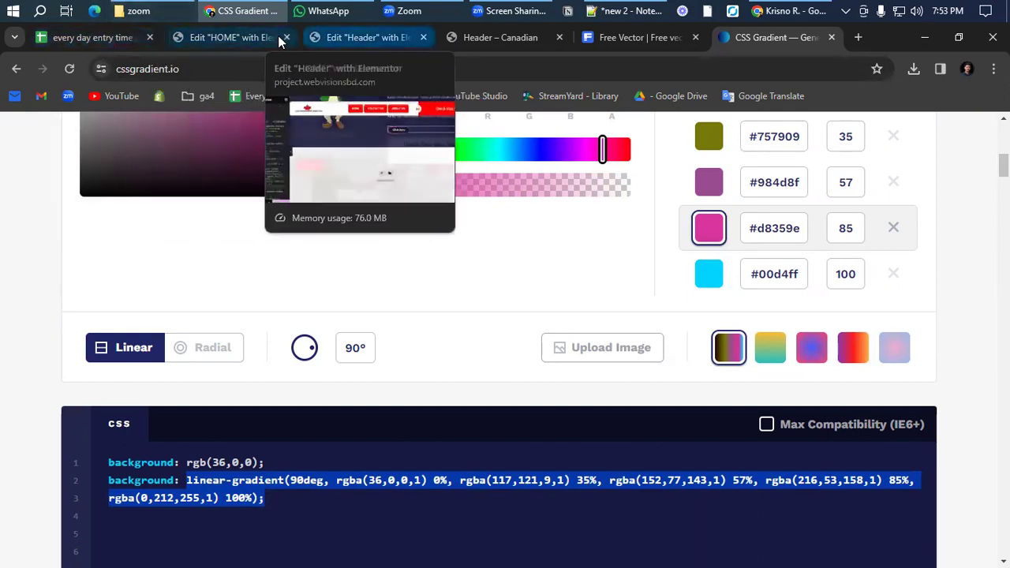
- Return to the Header page's Elementor editor and paste the copied gradient over the background value in the button's :before rule
left_click(339, 37)
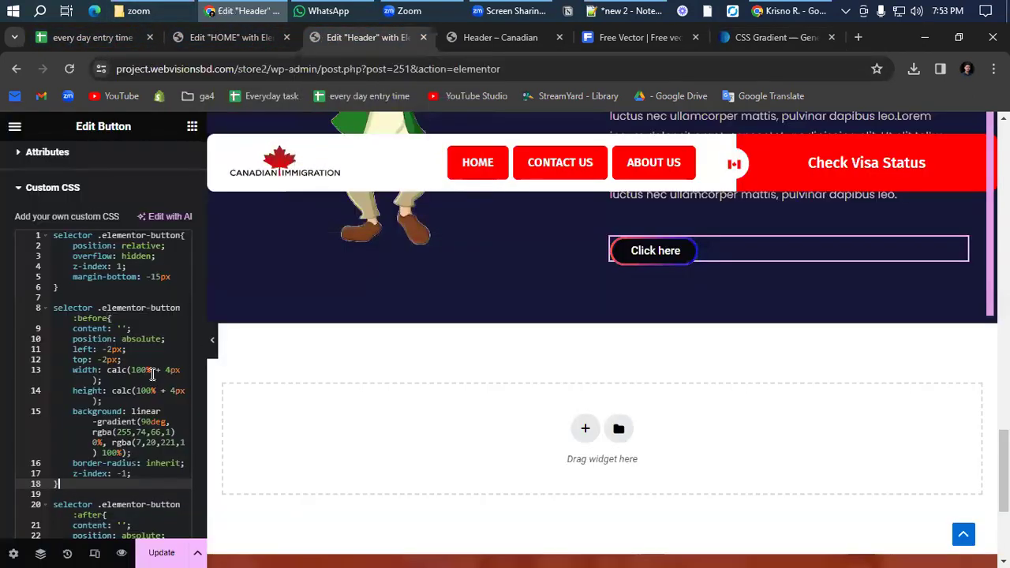
scroll(121, 456, "down", 2)
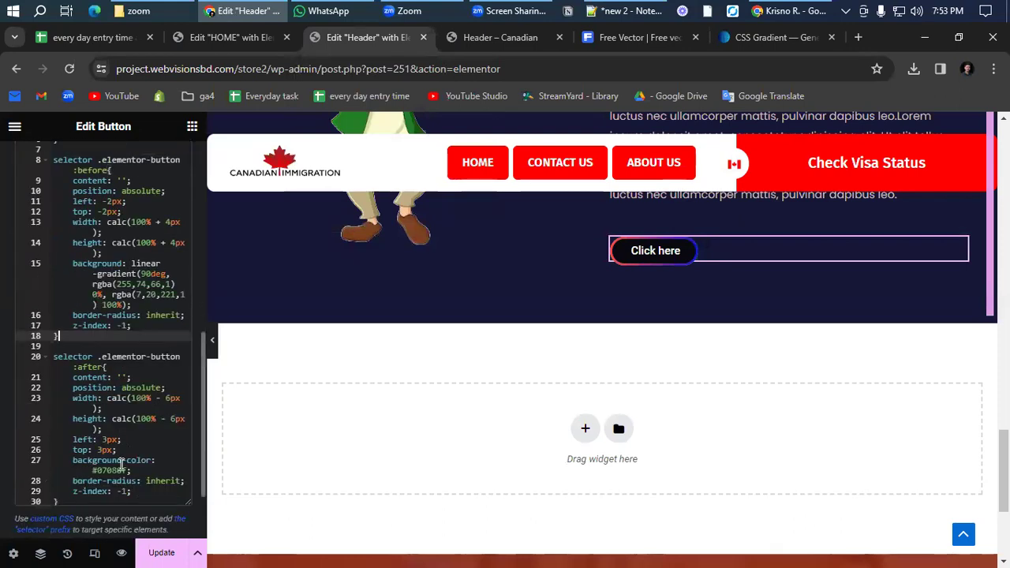
scroll(121, 464, "up", 1)
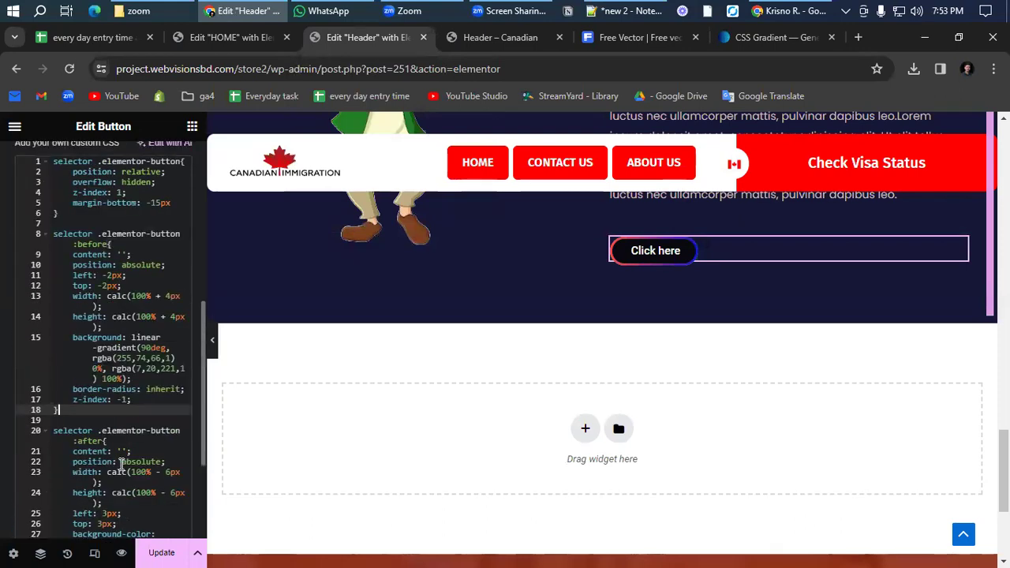
left_click(135, 379)
mouse_move(127, 379)
left_mouse_down()
mouse_move(118, 357)
mouse_move(133, 342)
mouse_move(141, 370)
left_mouse_up()
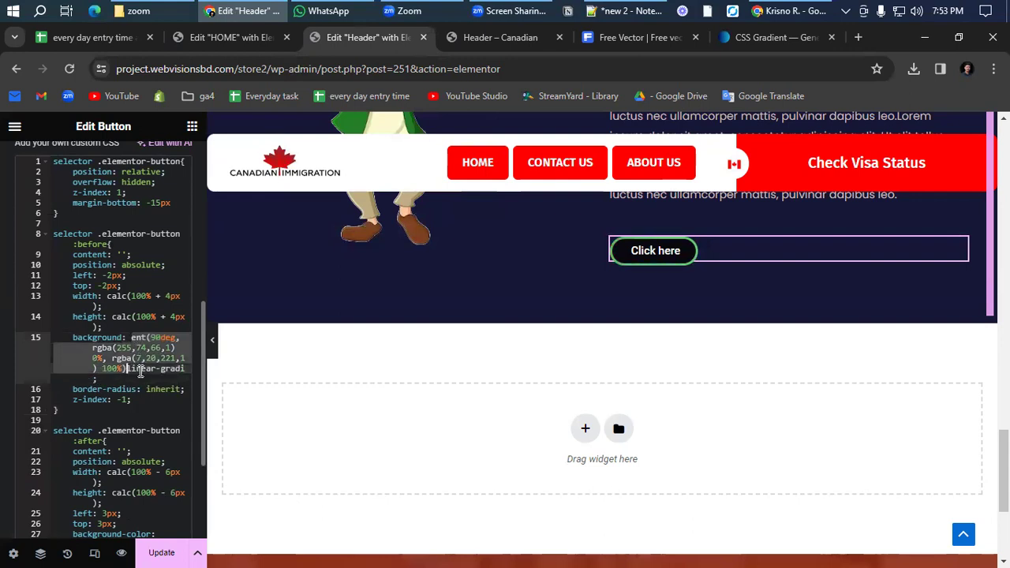
key("ctrl+v")
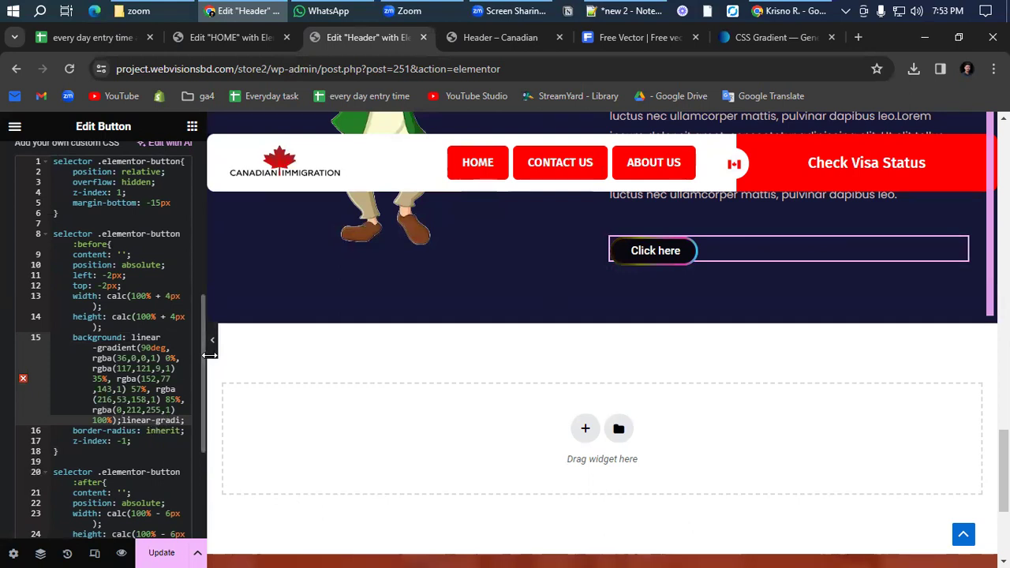
- Preview the section with the editing panel hidden to check the button's gradient border, then show the panel again
left_click(213, 341)
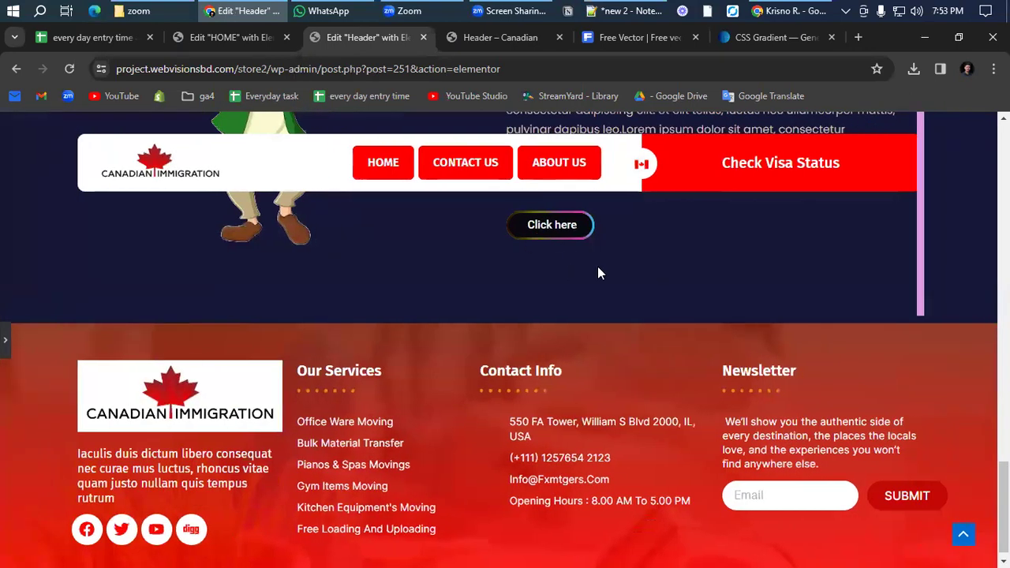
scroll(598, 266, "up", 2)
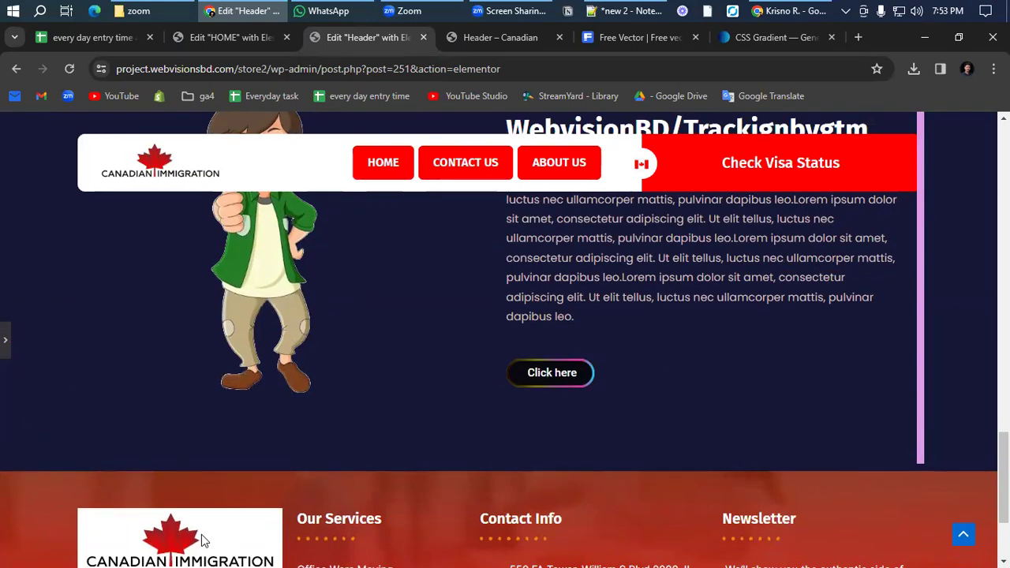
left_click(8, 345)
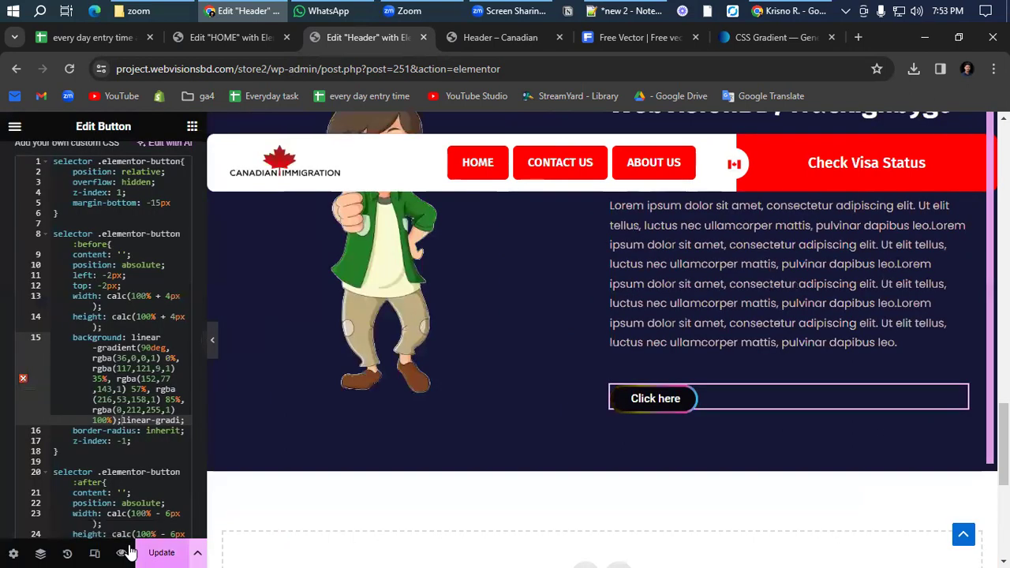